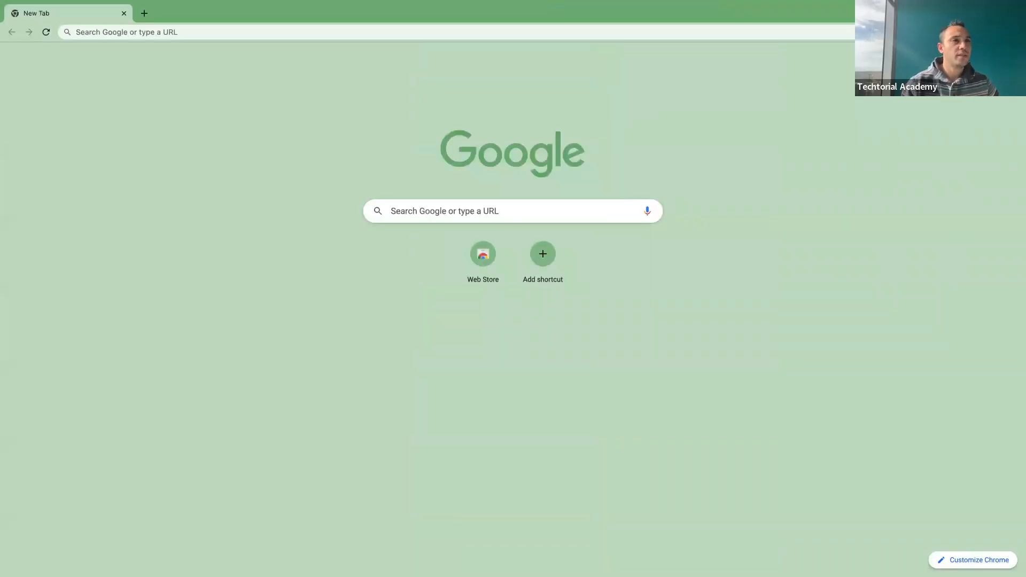
Step: Search Google for 'jira' and open the Jira Software product page on atlassian.com
{"action": "left_click", "coordinate": [272, 30]}
{"action": "type", "text": "jira"}
{"action": "key", "text": "Return"}
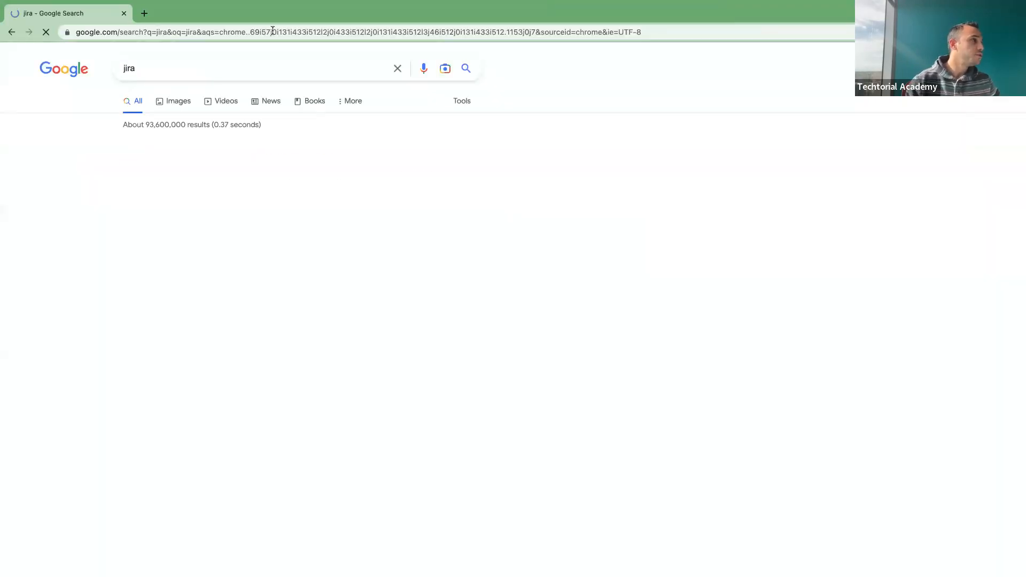
{"action": "left_click", "coordinate": [167, 162]}
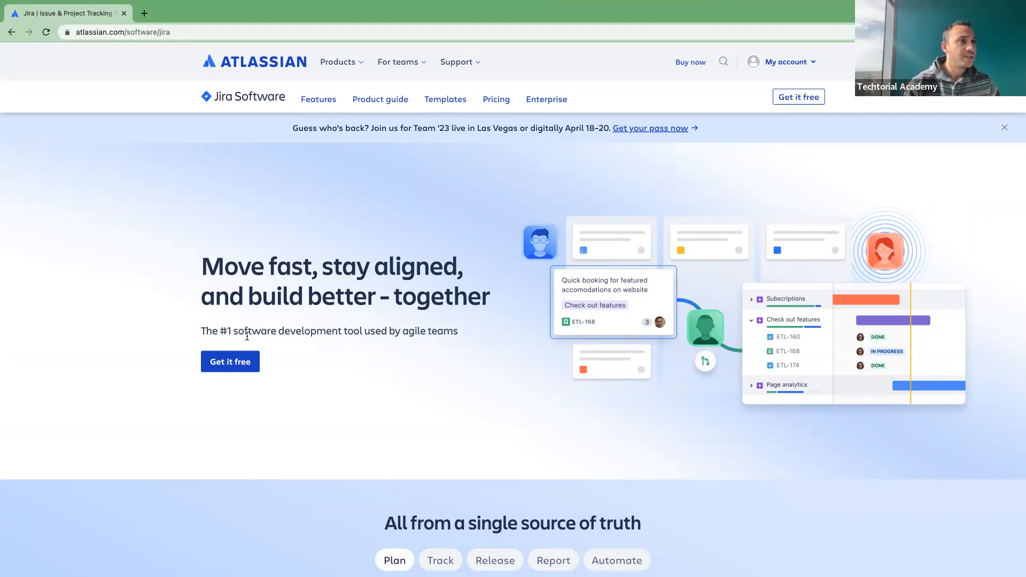
Step: Begin the free Jira Software sign-up, adding Confluence as the second free product
{"action": "left_click", "coordinate": [235, 356]}
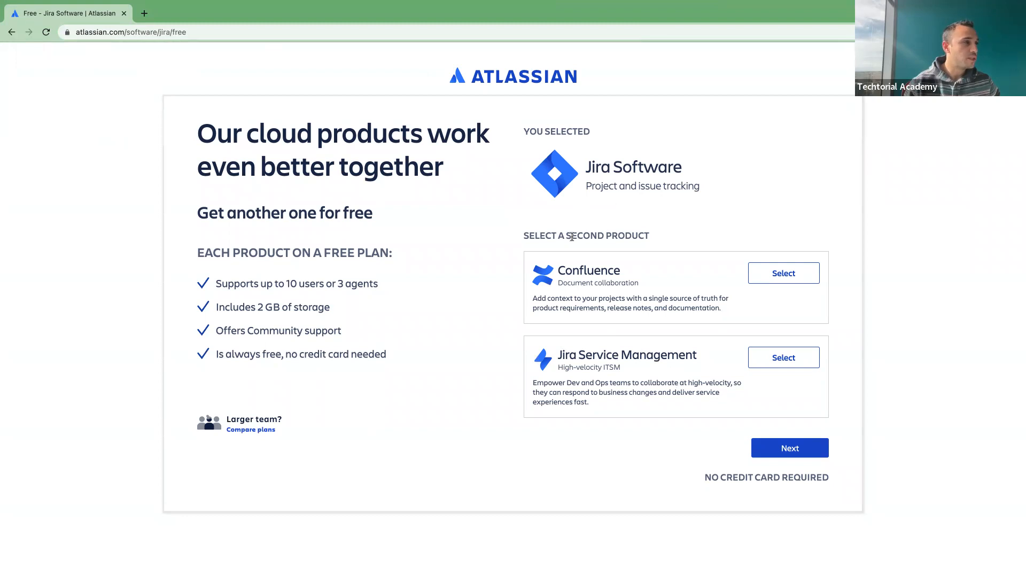
{"action": "left_click", "coordinate": [783, 273]}
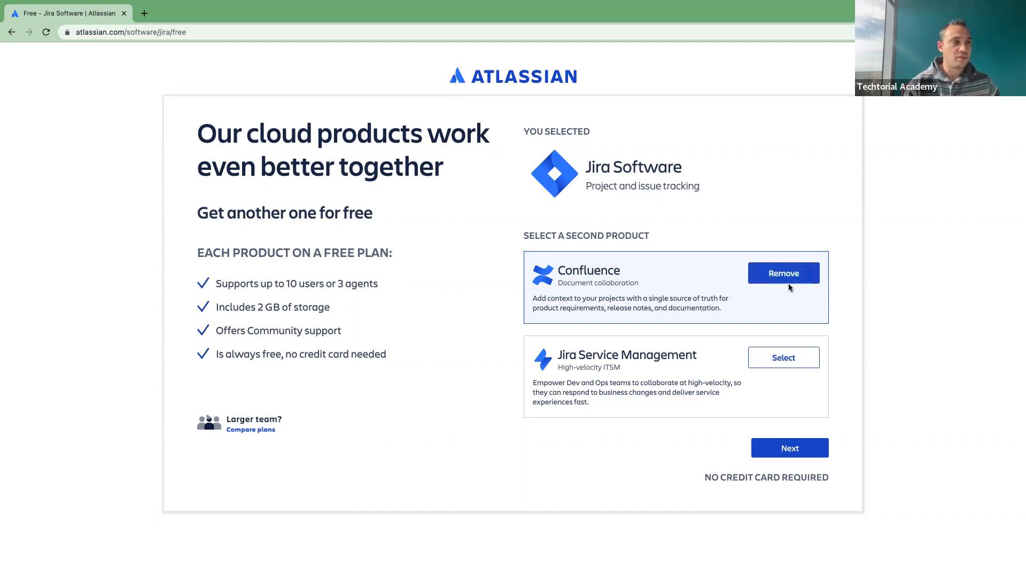
{"action": "left_click", "coordinate": [791, 447]}
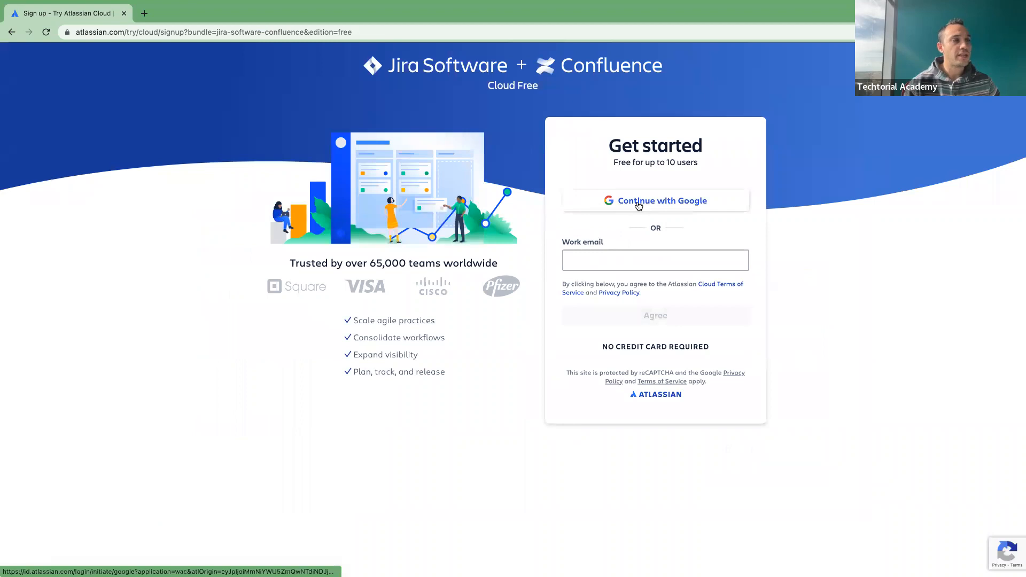
Step: Sign up with the existing Google account and create the Atlassian account
{"action": "left_click", "coordinate": [637, 204]}
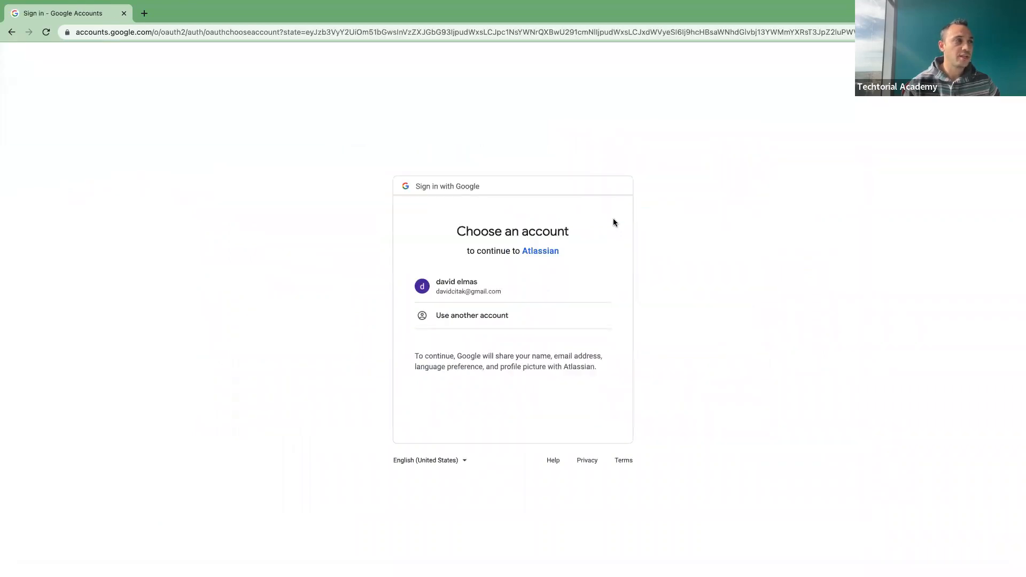
{"action": "left_click", "coordinate": [491, 291]}
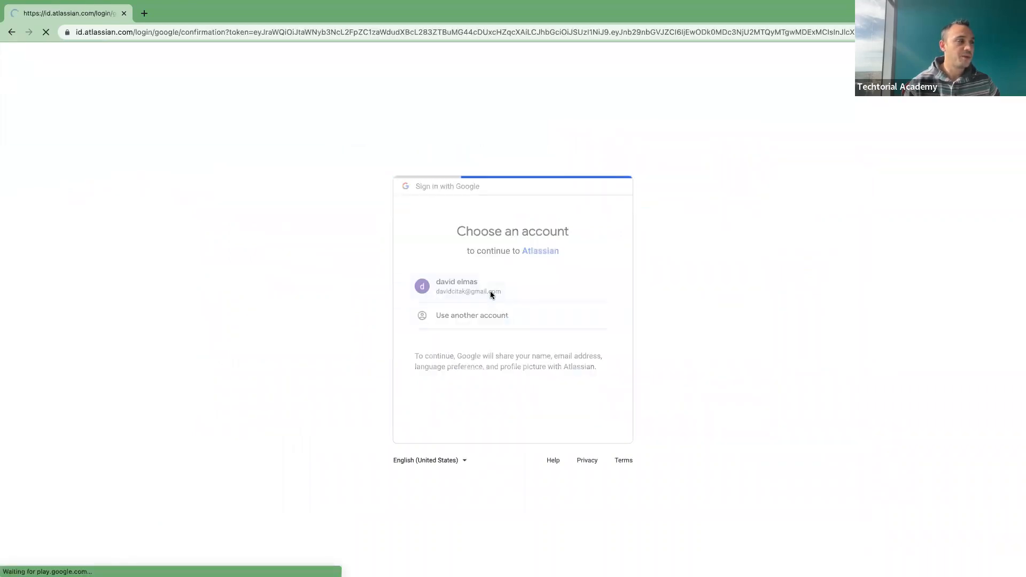
{"action": "left_click", "coordinate": [516, 255]}
{"action": "left_click", "coordinate": [517, 256]}
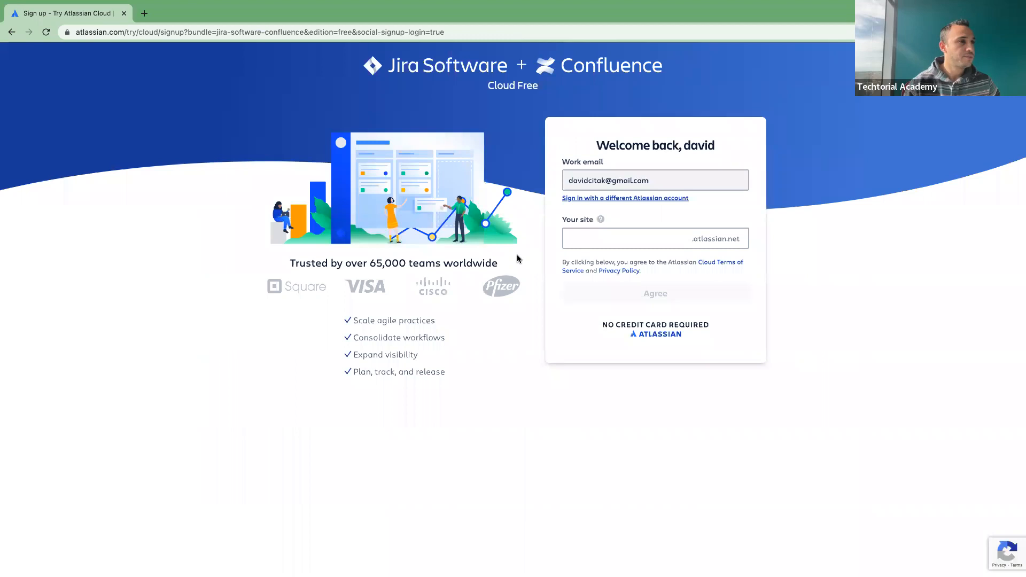
Step: Enter nhstechtorial as the site name and agree to create nhstechtorial.atlassian.net
{"action": "left_click", "coordinate": [614, 244]}
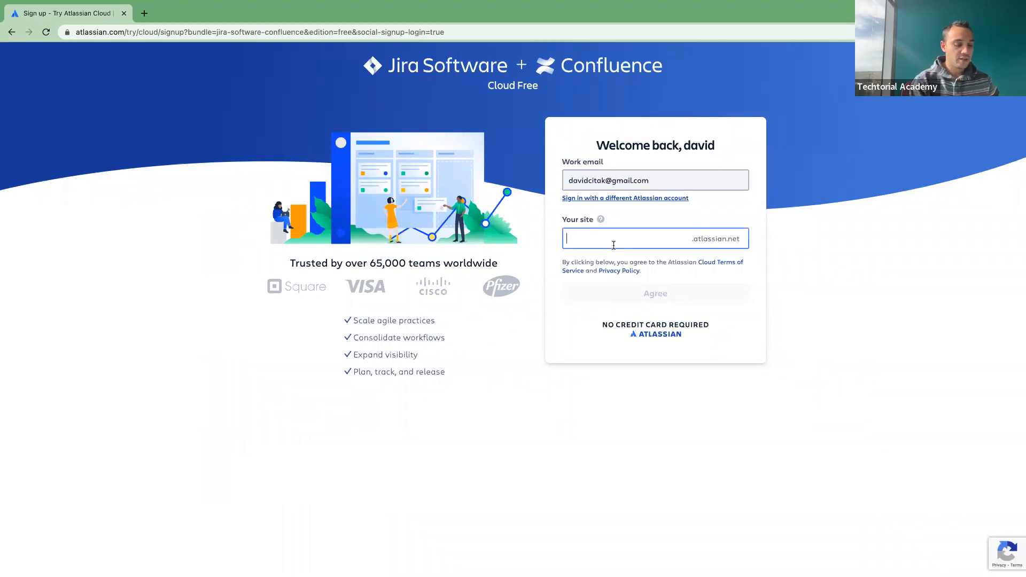
{"action": "type", "text": "nhs"}
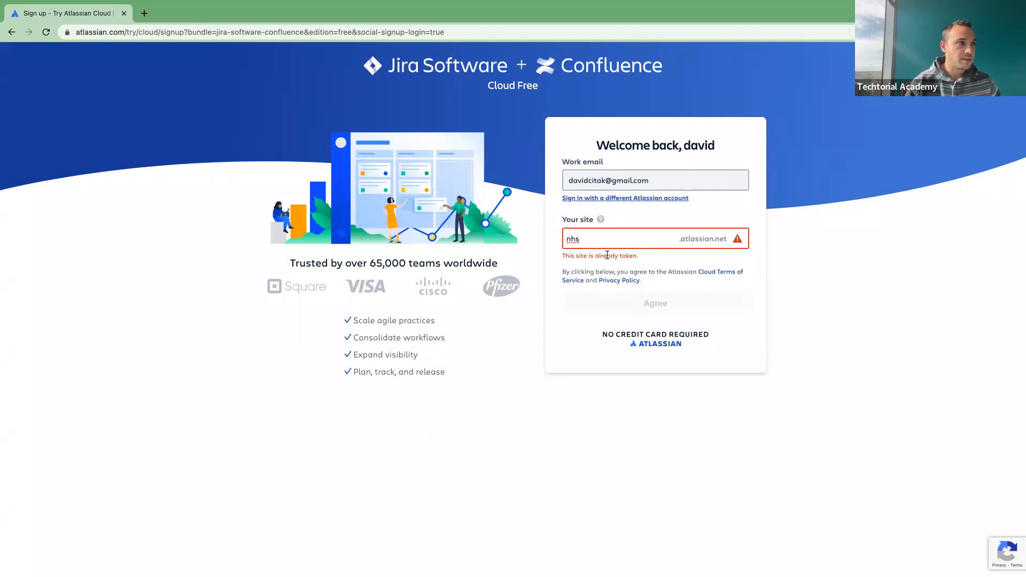
{"action": "type", "text": "techtorial"}
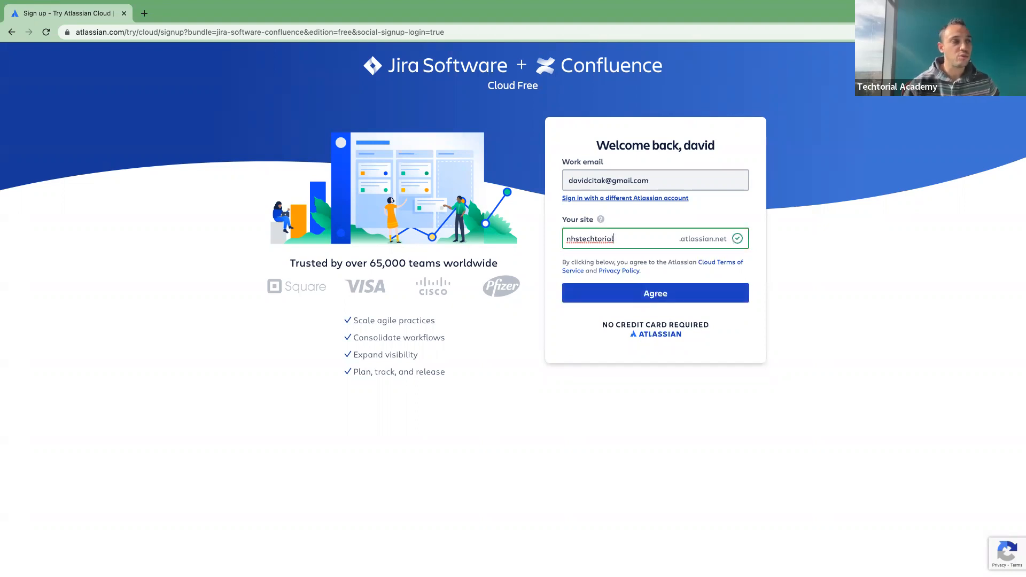
{"action": "left_click", "coordinate": [689, 294]}
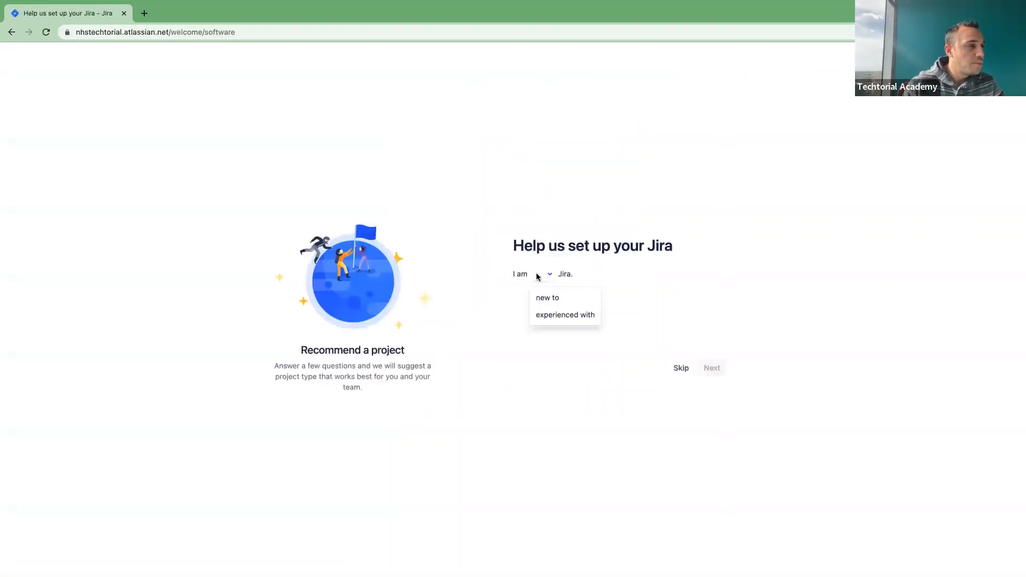
Step: Answer setup: new to Jira, for software teams, experienced with agile, features, tight schedule
{"action": "left_click", "coordinate": [559, 297]}
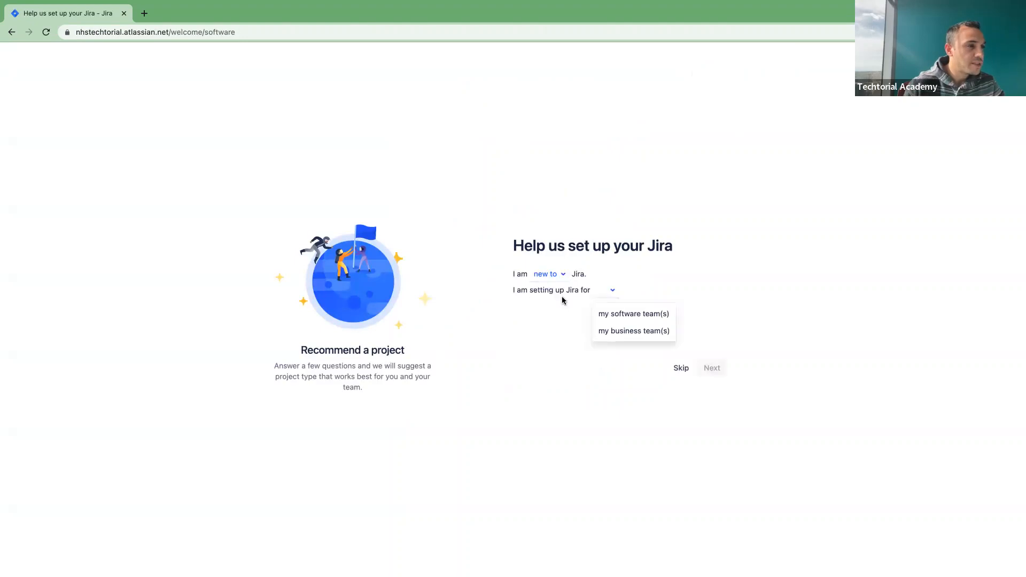
{"action": "left_click", "coordinate": [655, 319]}
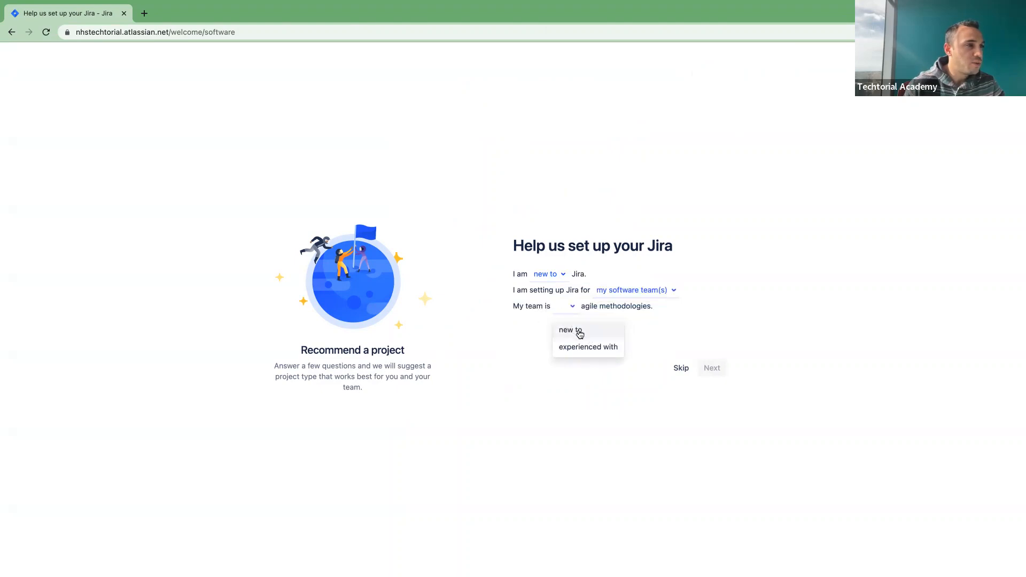
{"action": "left_click", "coordinate": [597, 346]}
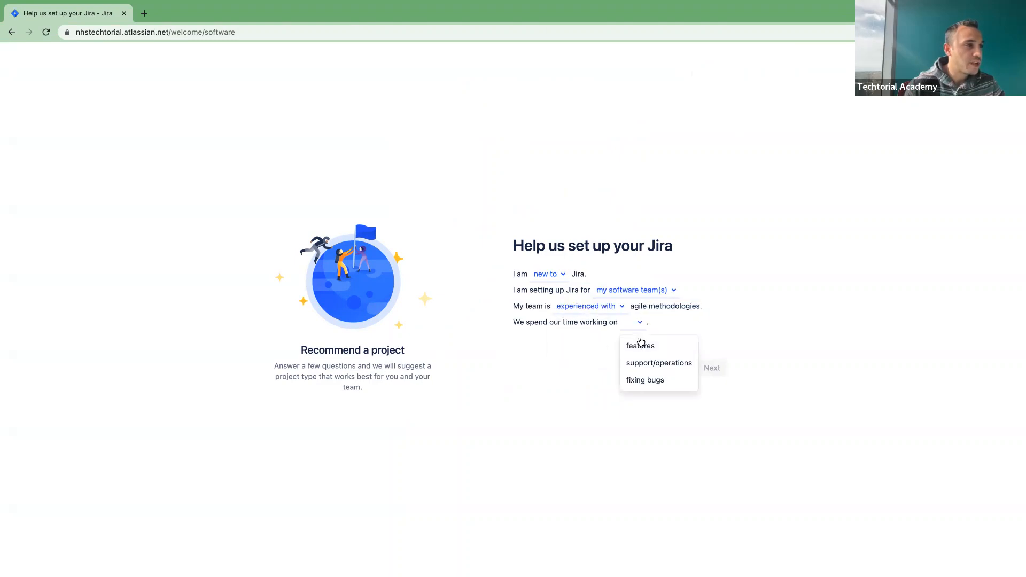
{"action": "left_click", "coordinate": [647, 346]}
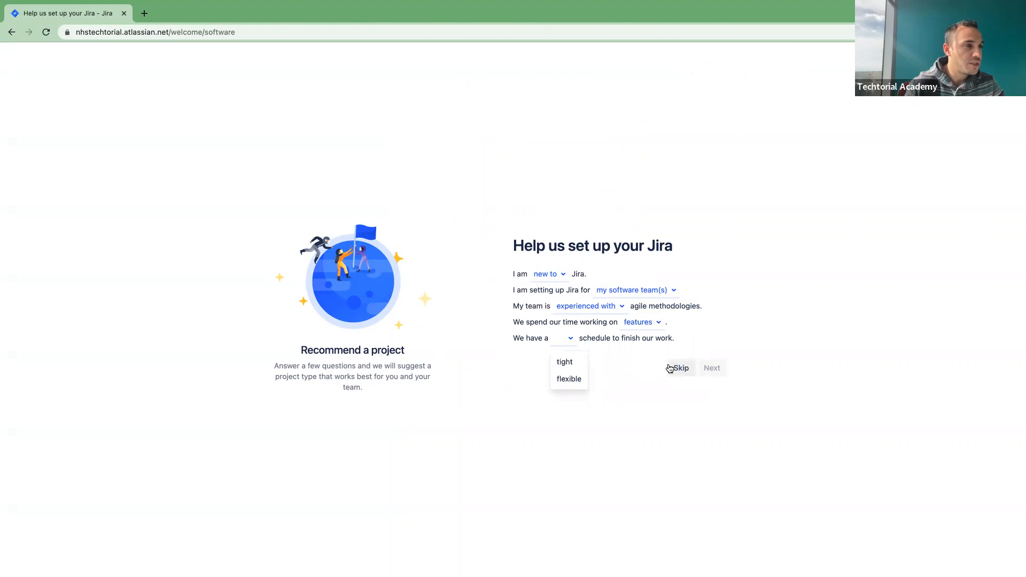
{"action": "left_click", "coordinate": [568, 365]}
{"action": "left_click", "coordinate": [711, 368]}
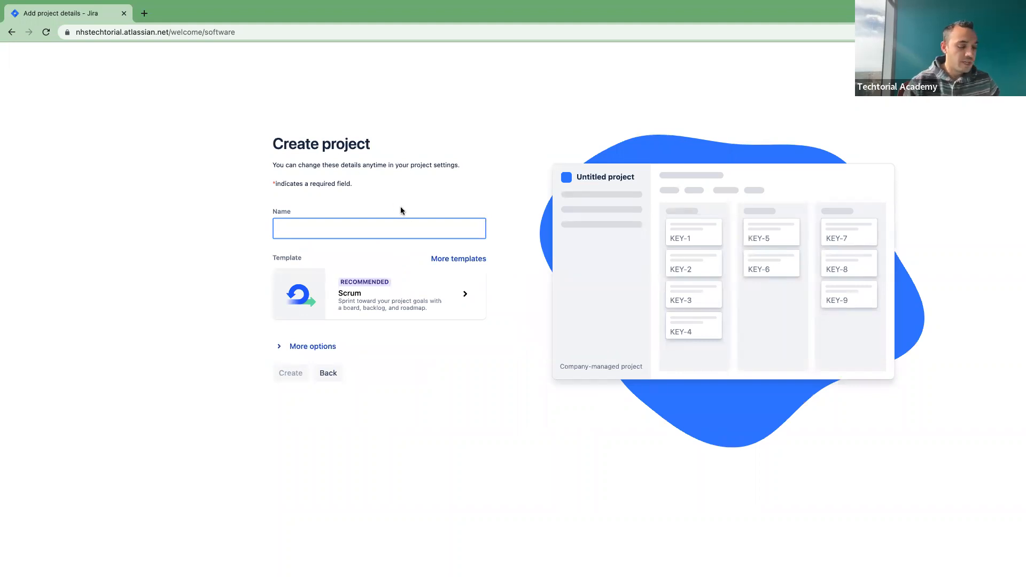
Step: Name the project NHS AUTOMATION and create it with the Scrum template
{"action": "type", "text": "NHS AUTOMATION"}
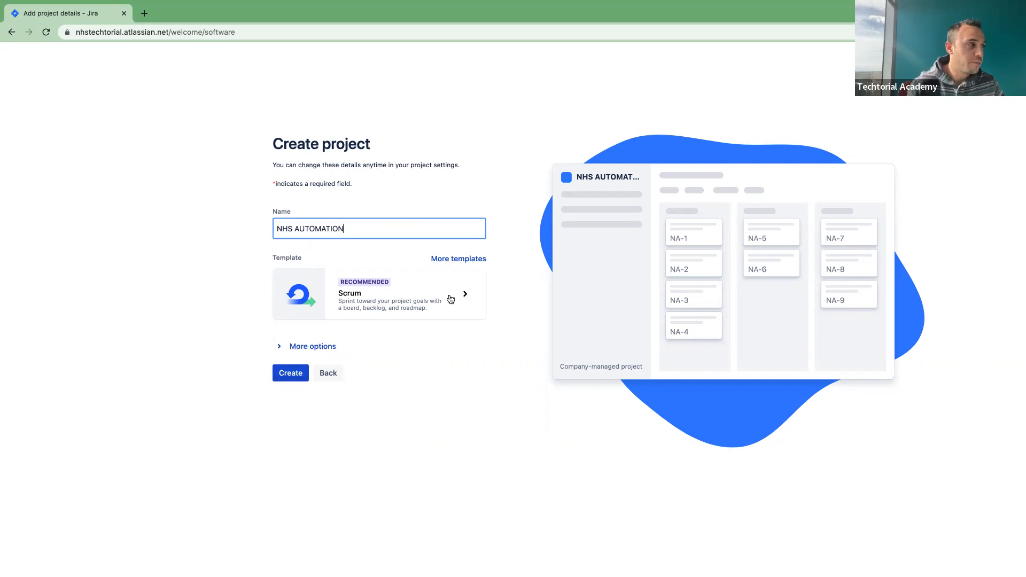
{"action": "left_click", "coordinate": [292, 377]}
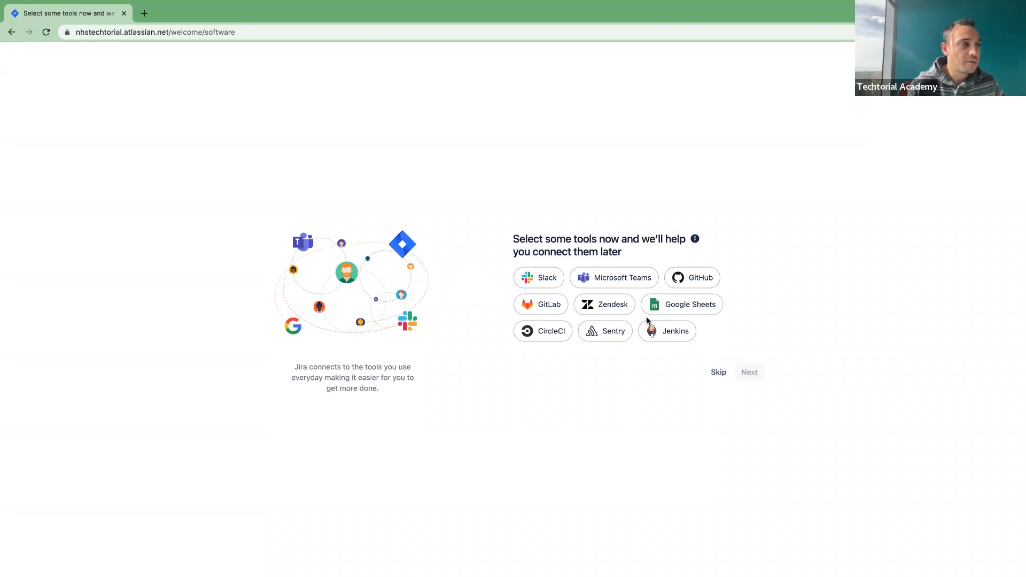
Step: Pick GitHub and Jenkins as tools to connect and open the NHS AUTOMATION board
{"action": "left_click", "coordinate": [693, 279]}
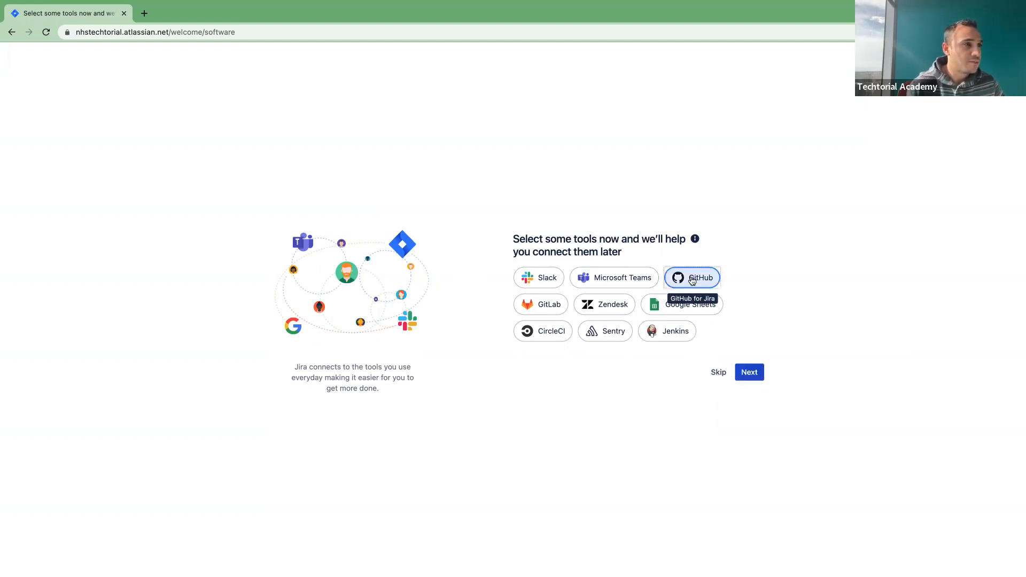
{"action": "left_click", "coordinate": [663, 328]}
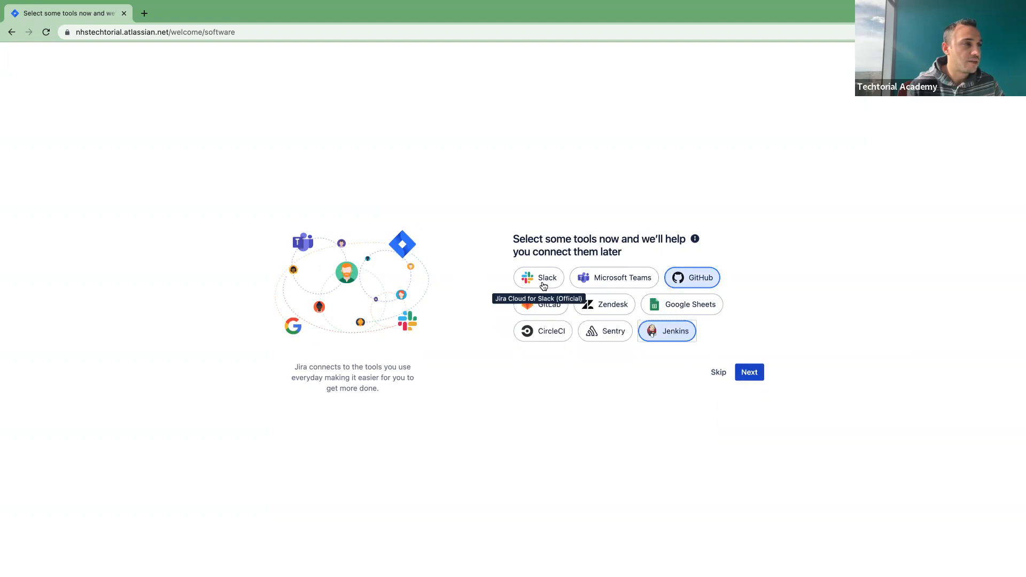
{"action": "left_click", "coordinate": [742, 373]}
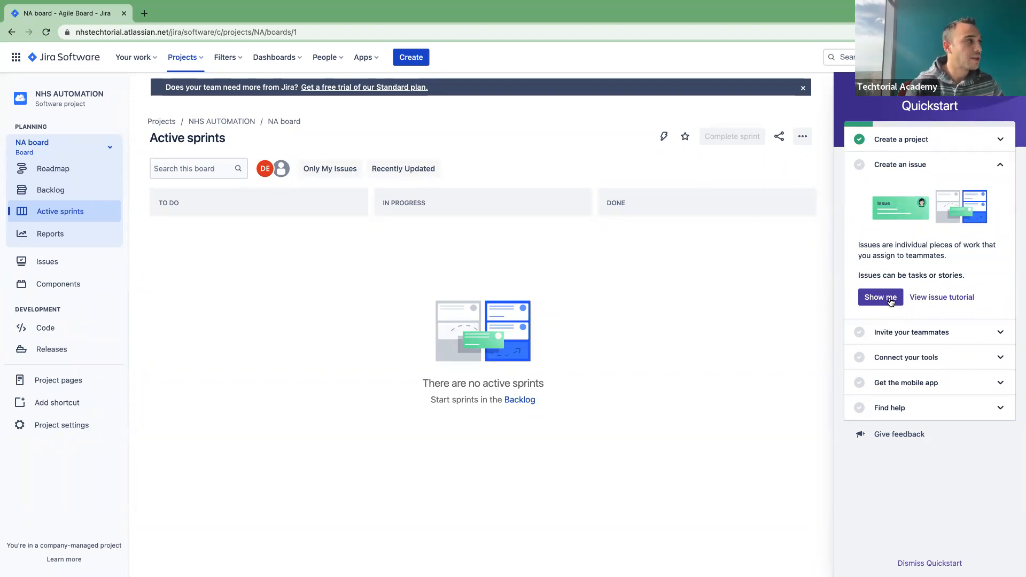
Step: On the Backlog, add the story 'NHS Login' as NA-1 and create empty NA Sprint 1
{"action": "left_click", "coordinate": [51, 194]}
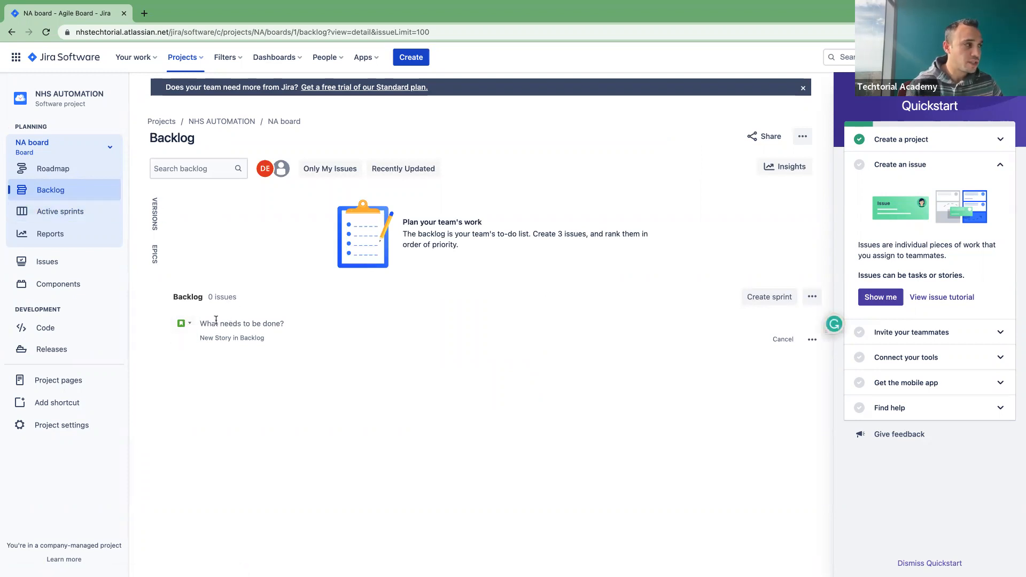
{"action": "type", "text": "Login"}
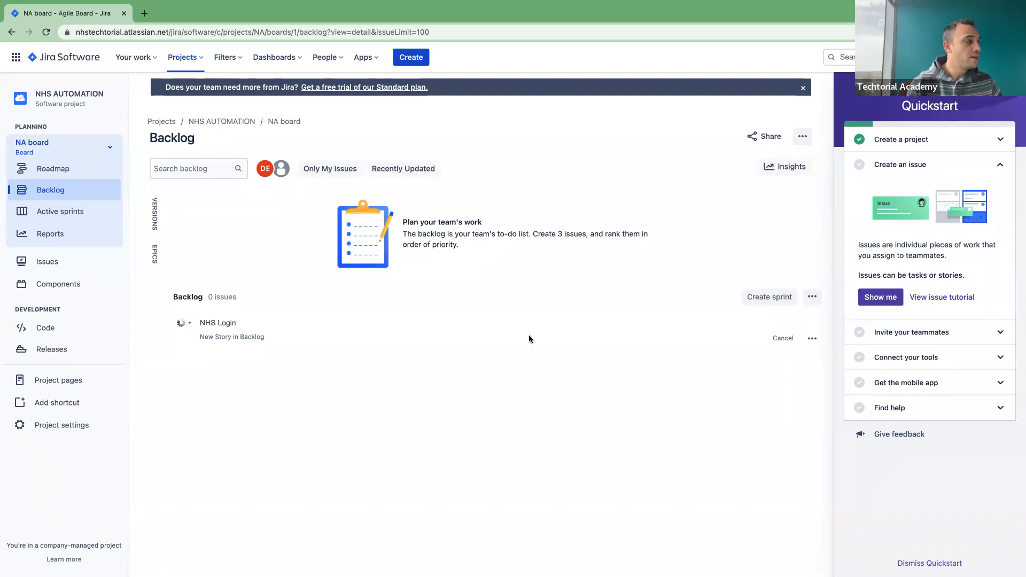
{"action": "key", "text": "Return"}
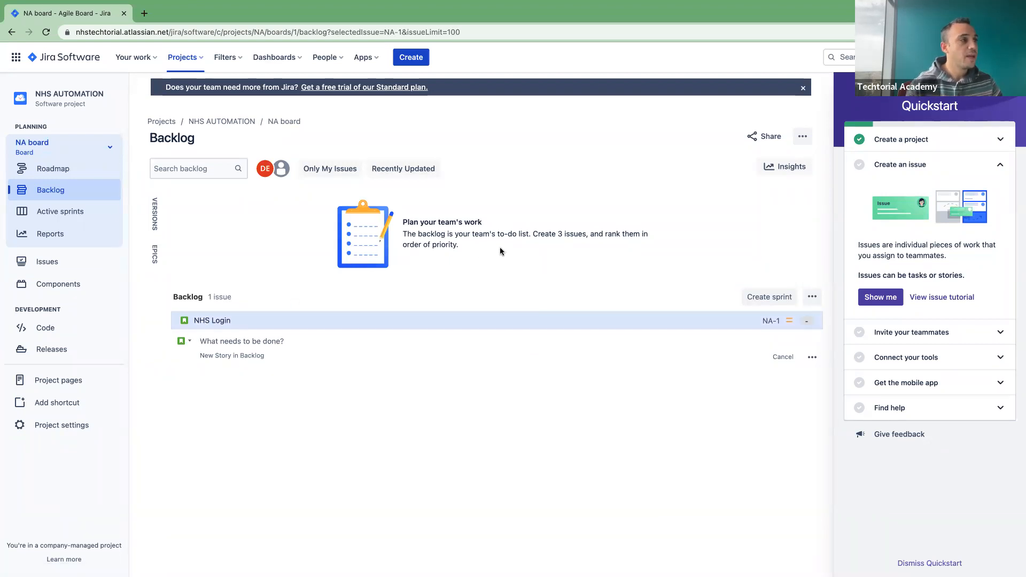
{"action": "left_click", "coordinate": [766, 298]}
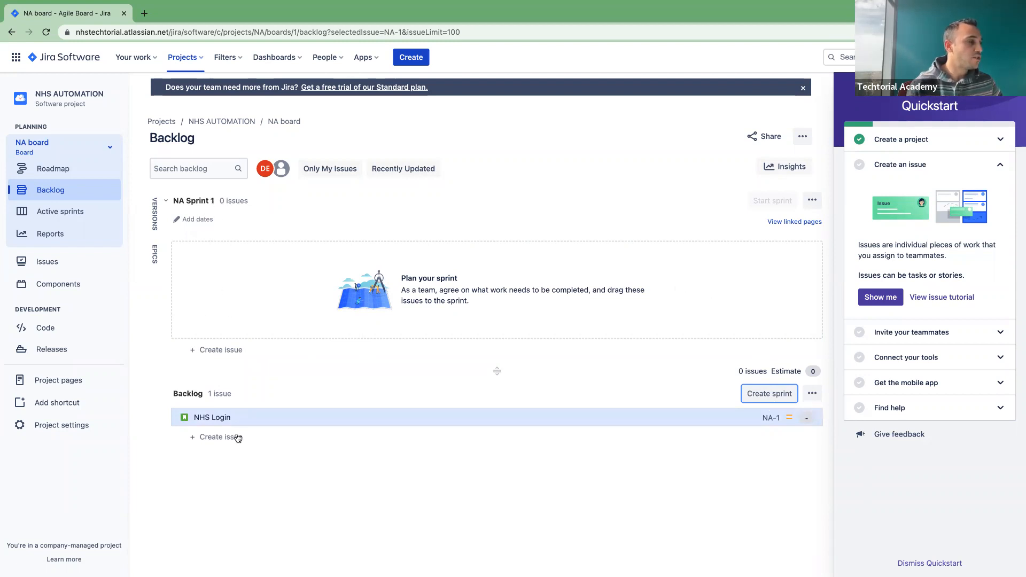
Step: Drag NA-1 'NHS Login' from the backlog into NA Sprint 1
{"action": "left_click", "coordinate": [209, 419]}
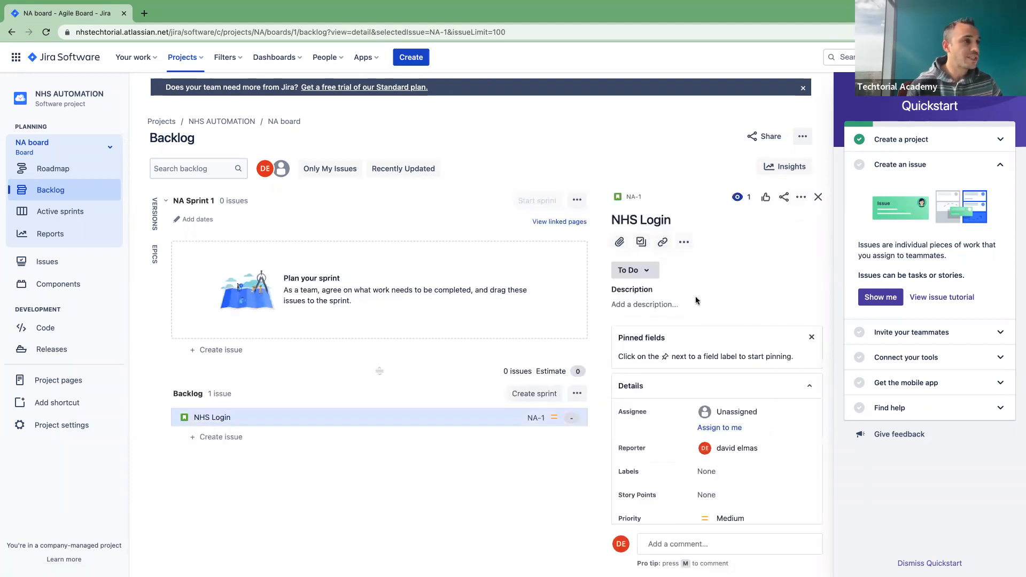
{"action": "scroll", "coordinate": [694, 300], "scroll_direction": "down", "scroll_amount": 3}
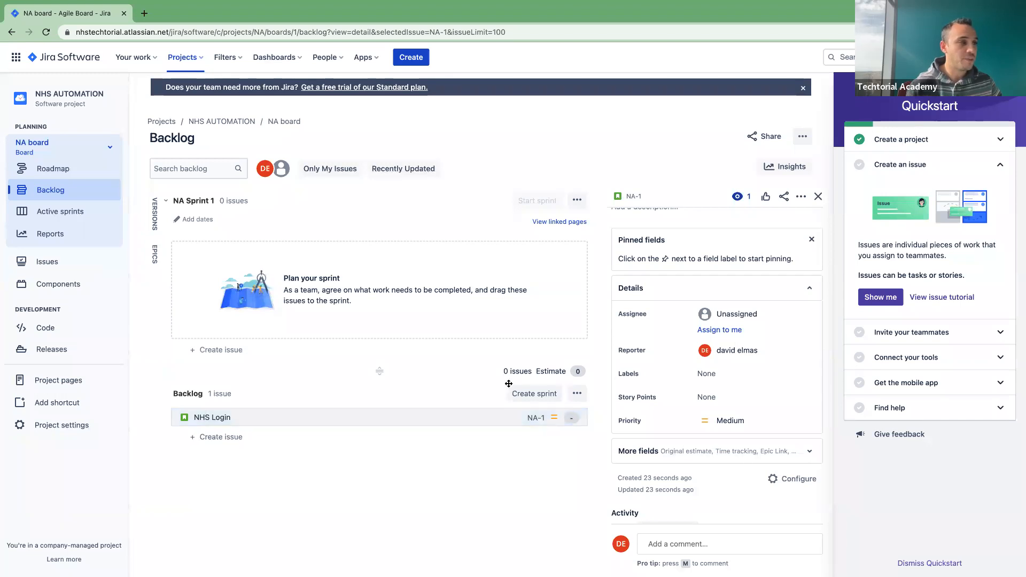
{"action": "scroll", "coordinate": [681, 387], "scroll_direction": "down", "scroll_amount": 1}
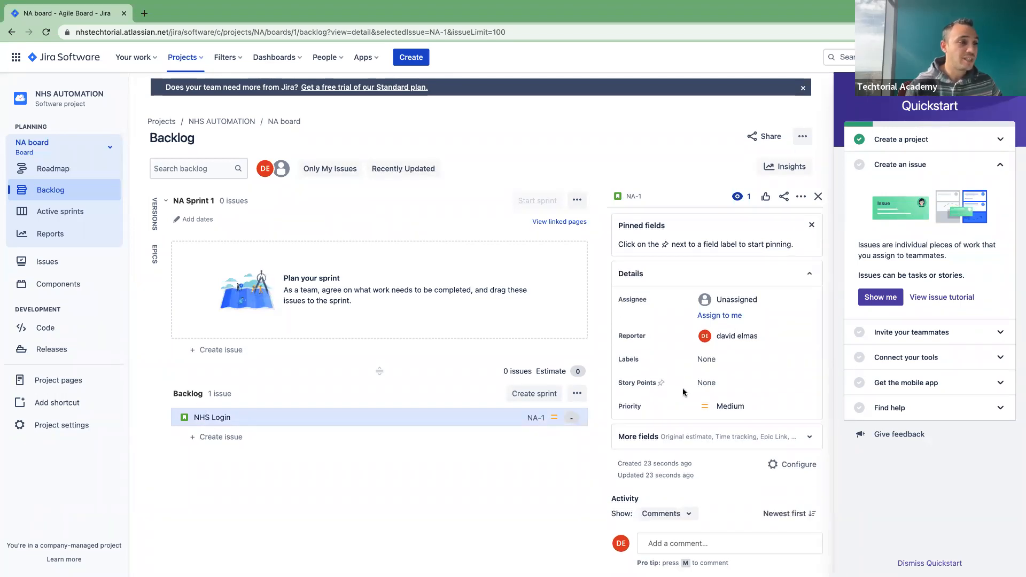
{"action": "scroll", "coordinate": [682, 388], "scroll_direction": "up", "scroll_amount": 2}
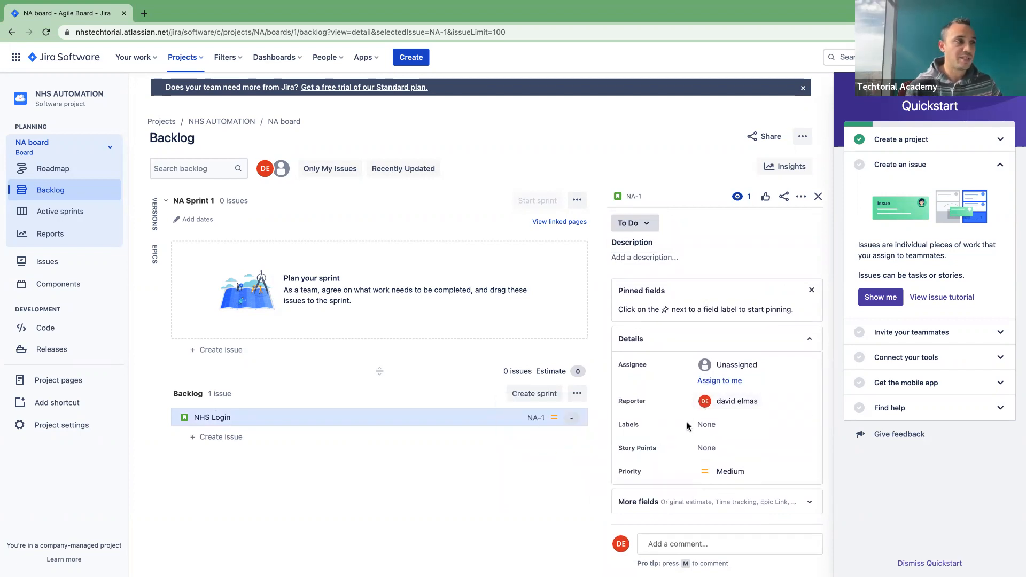
{"action": "scroll", "coordinate": [689, 422], "scroll_direction": "down", "scroll_amount": 2}
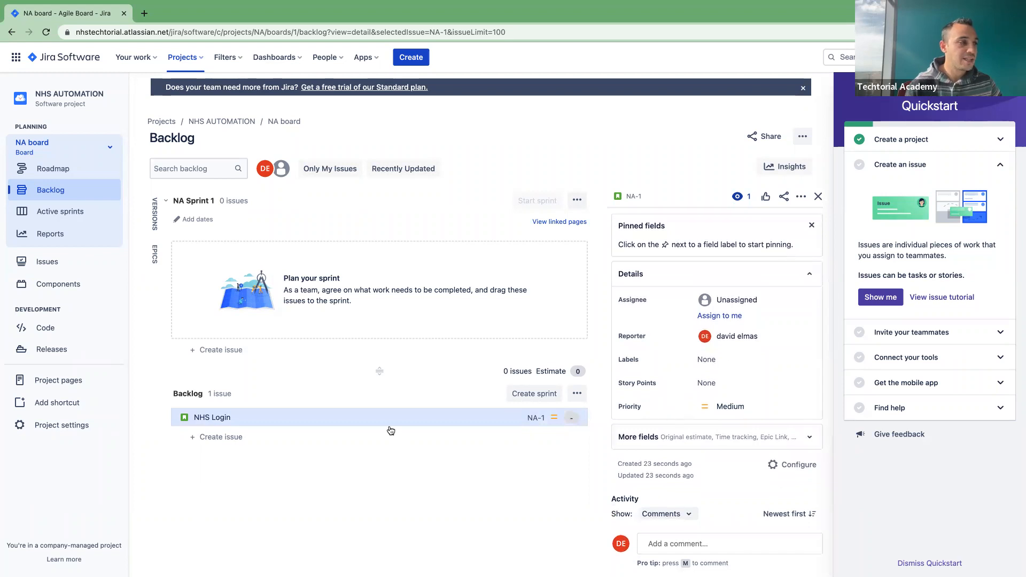
{"action": "left_click_drag", "start_coordinate": [223, 416], "coordinate": [240, 269]}
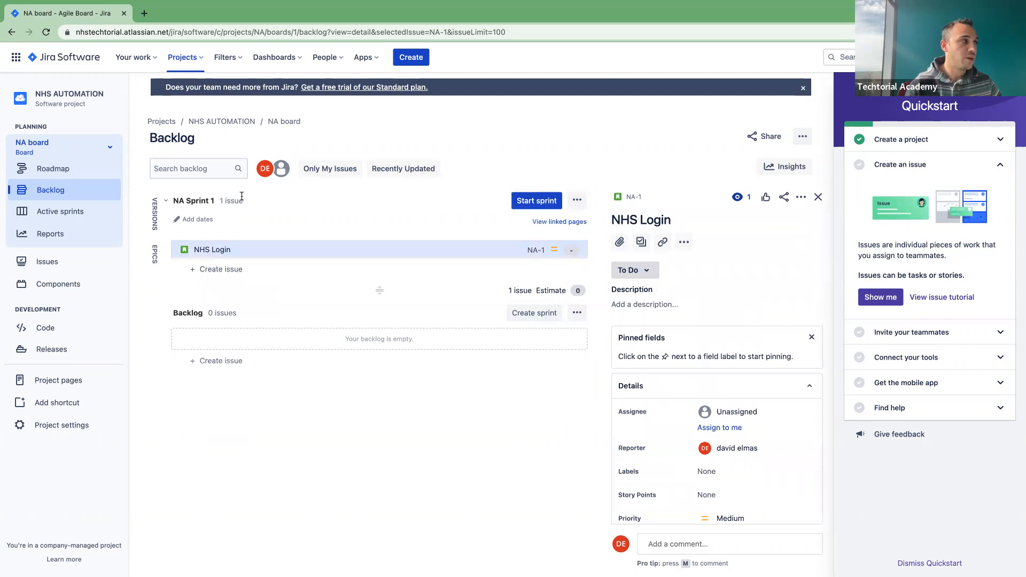
Step: Start NA Sprint 1 ending 17/Feb/23 with goal 'Finish the automation for the user stories'
{"action": "left_click", "coordinate": [549, 206]}
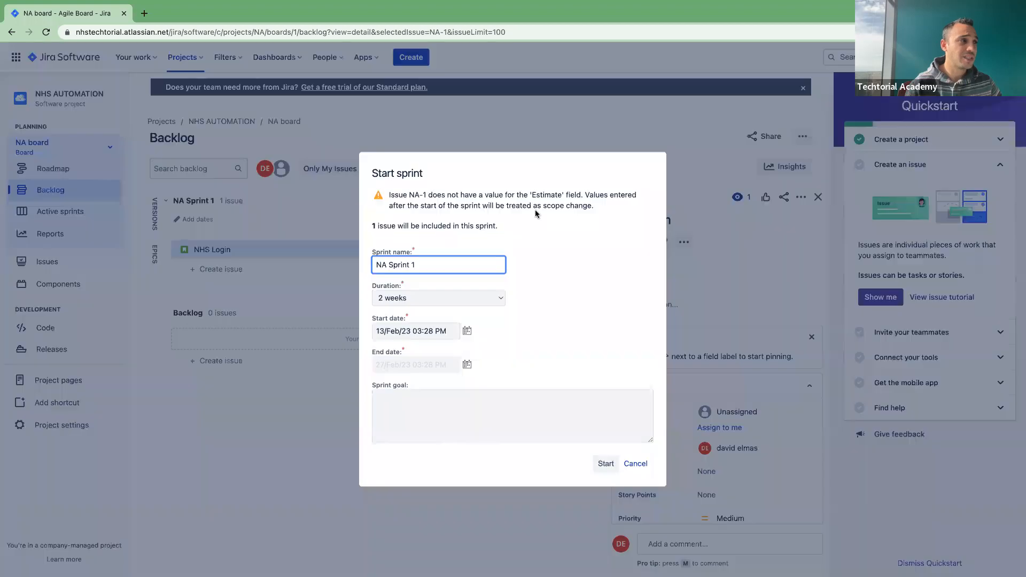
{"action": "left_click", "coordinate": [403, 298]}
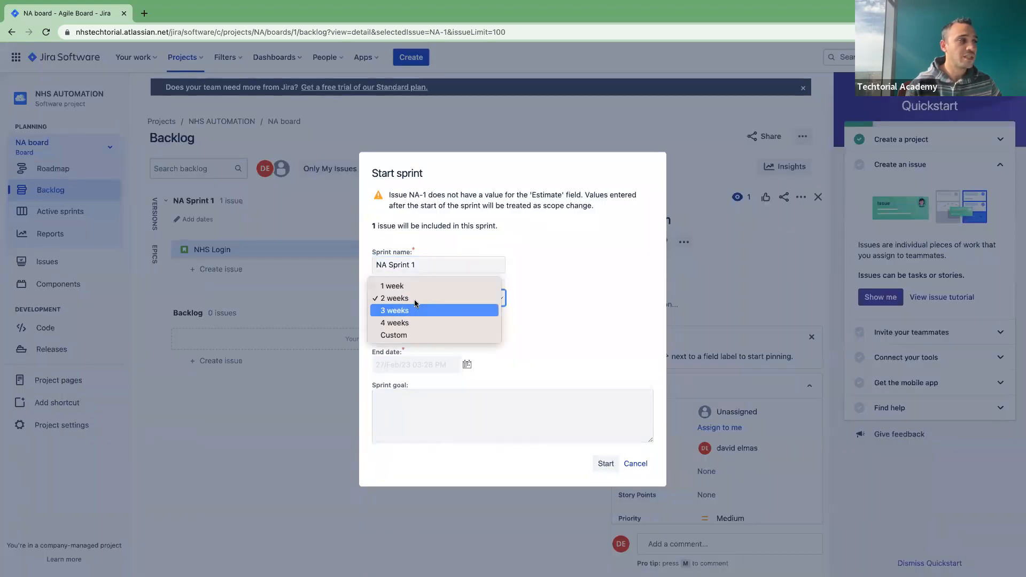
{"action": "left_click", "coordinate": [398, 287]}
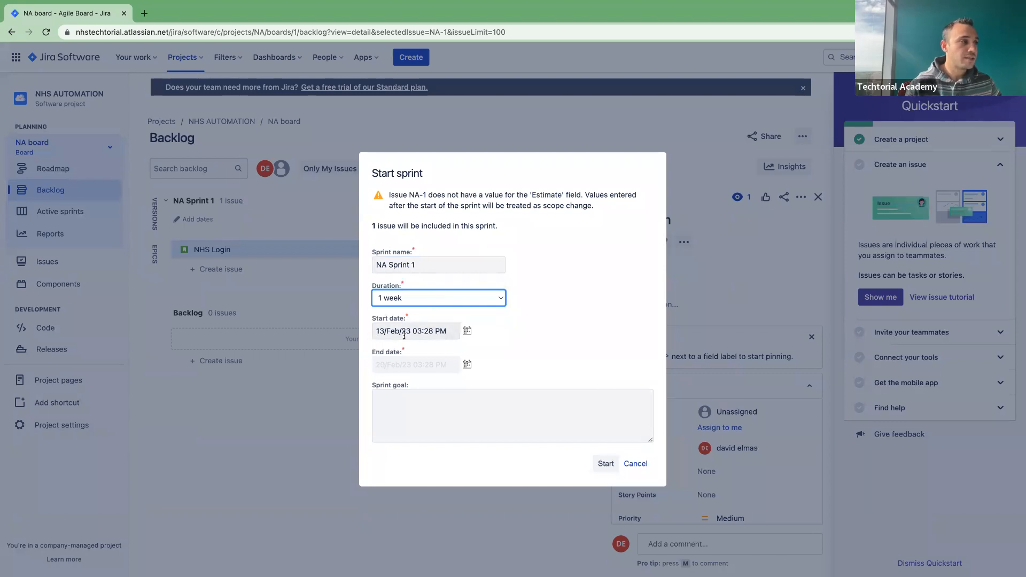
{"action": "left_click", "coordinate": [466, 365]}
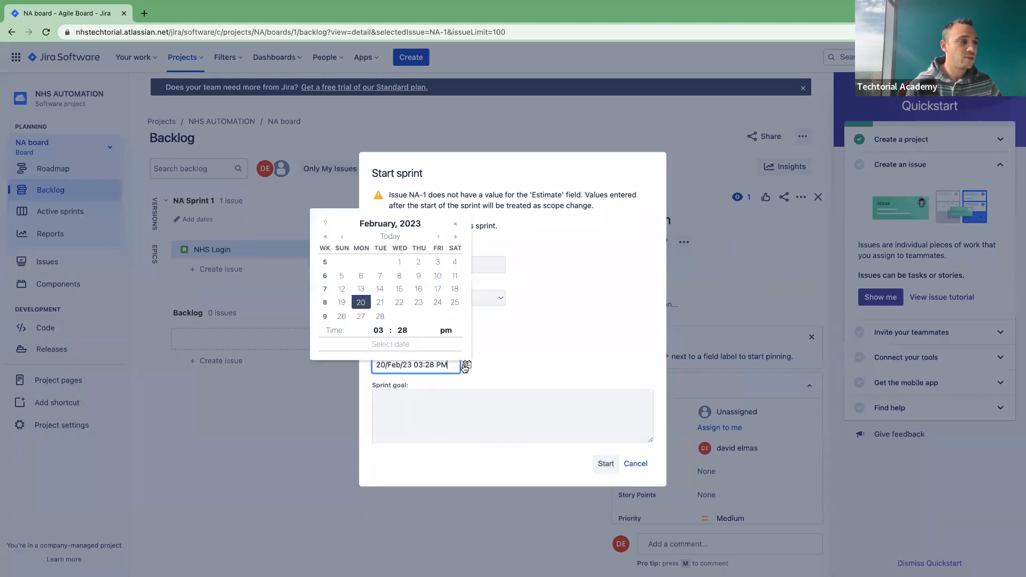
{"action": "left_click", "coordinate": [436, 302]}
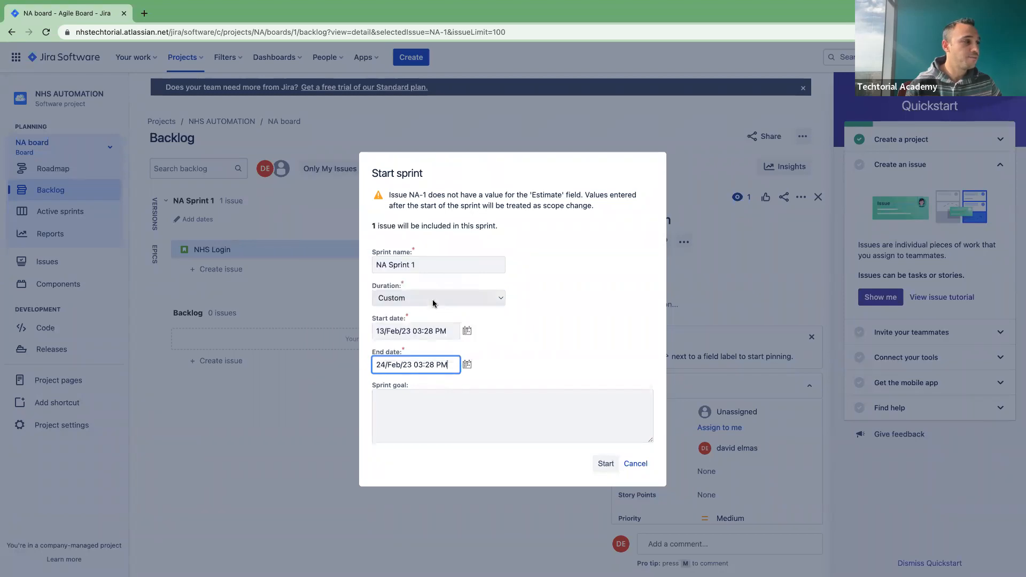
{"action": "left_click", "coordinate": [467, 364]}
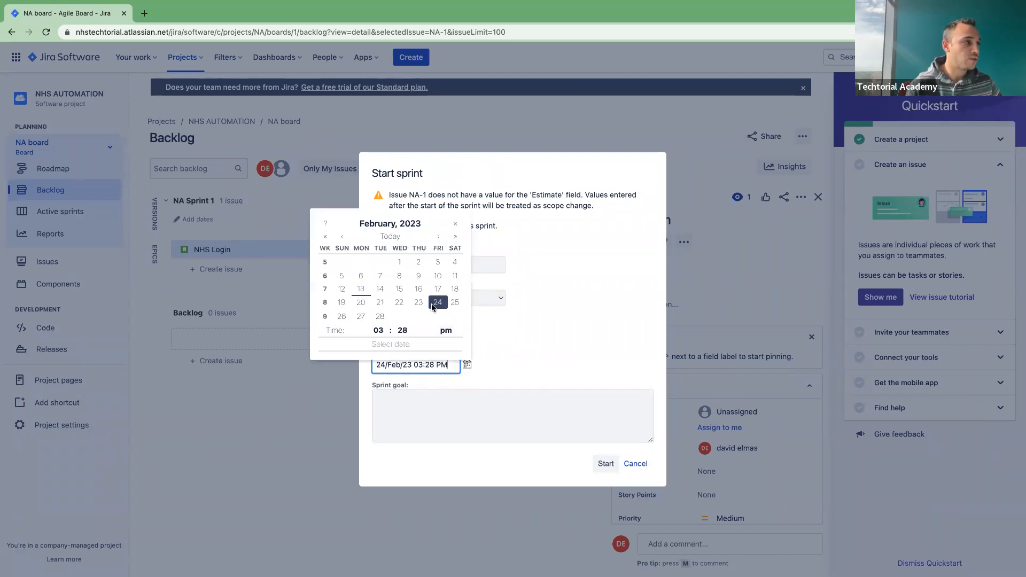
{"action": "left_click", "coordinate": [437, 290]}
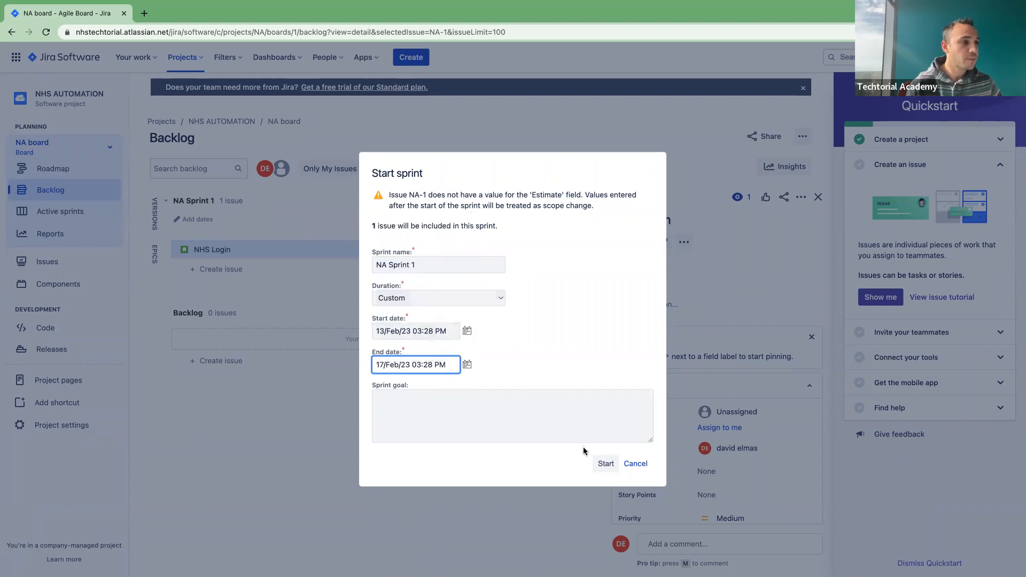
{"action": "left_click", "coordinate": [439, 424]}
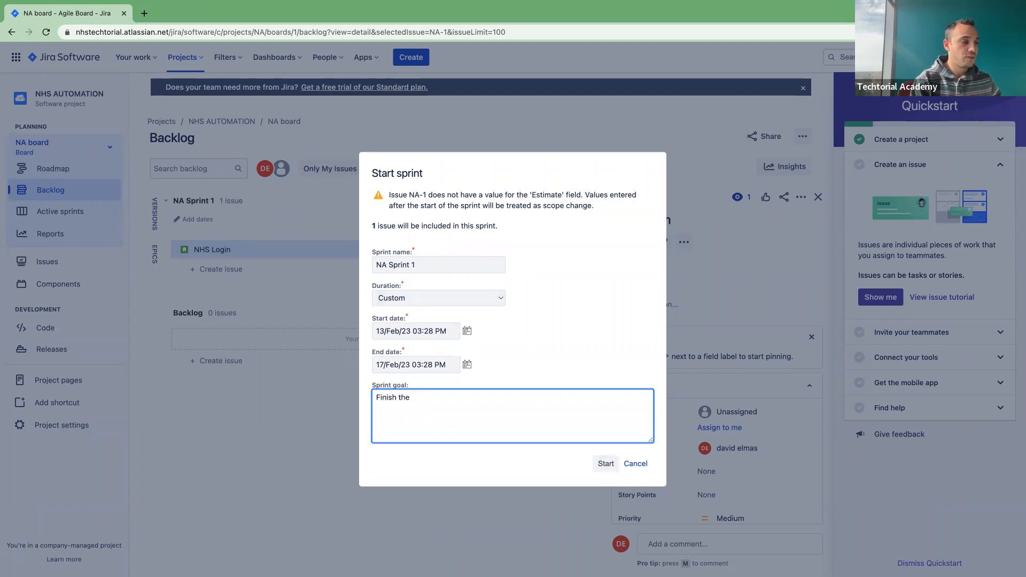
{"action": "type", "text": "Finish the automation for the user stories"}
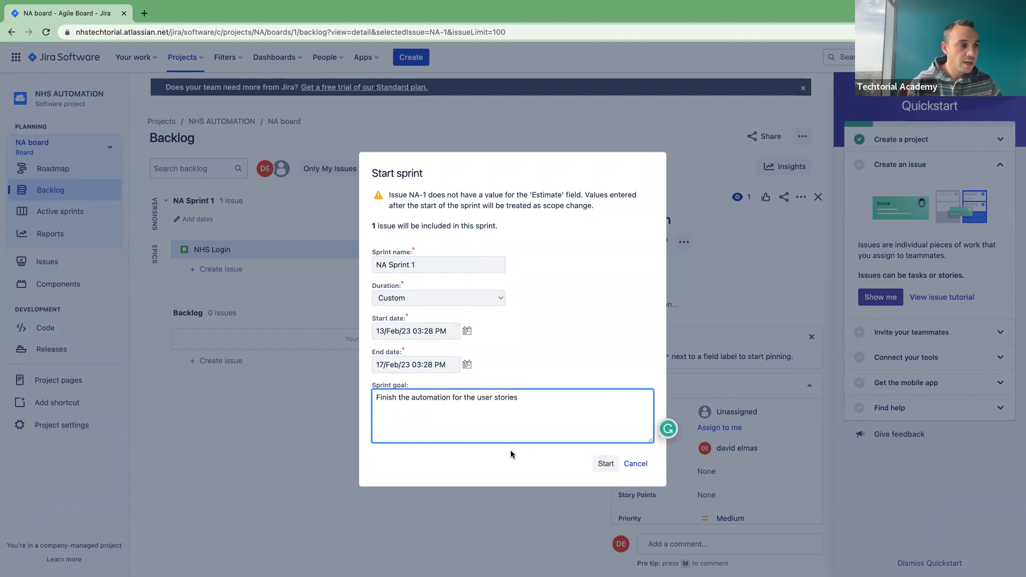
{"action": "left_click", "coordinate": [606, 463]}
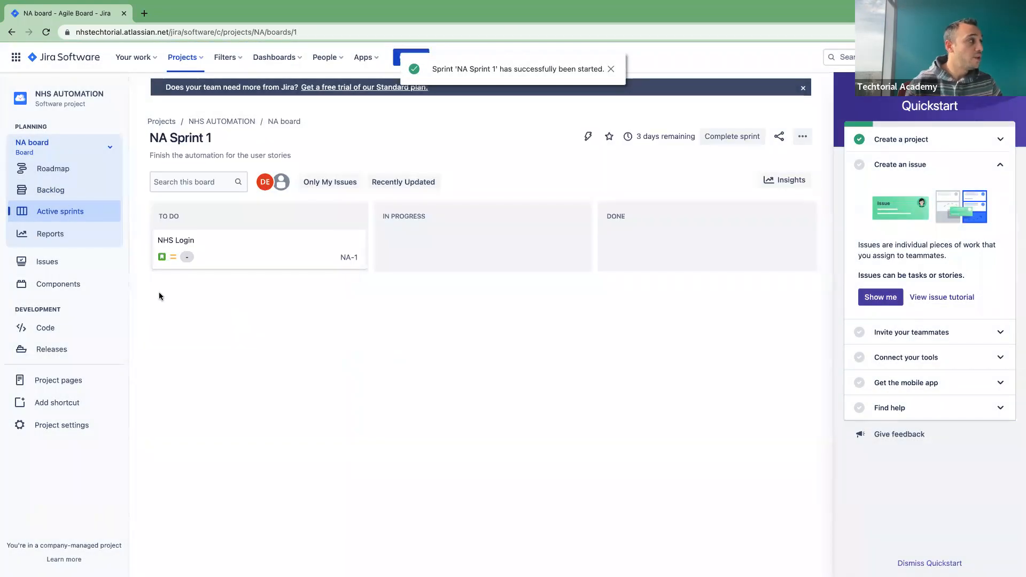
Step: Open NA-1 'NHS Login' from the board and start a new, still-empty subtask entry
{"action": "left_click", "coordinate": [186, 246]}
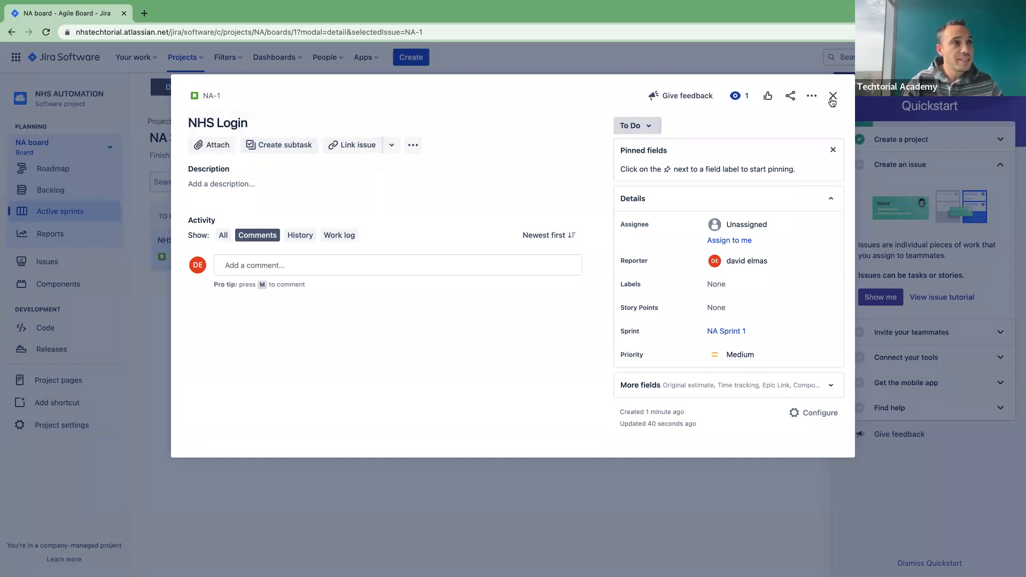
{"action": "left_click", "coordinate": [832, 97]}
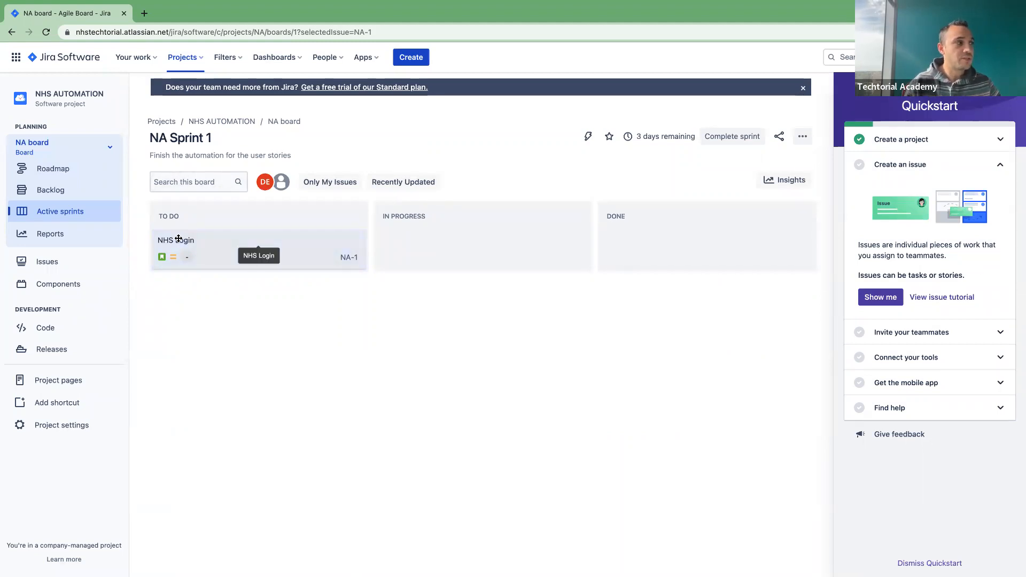
{"action": "left_click", "coordinate": [200, 260]}
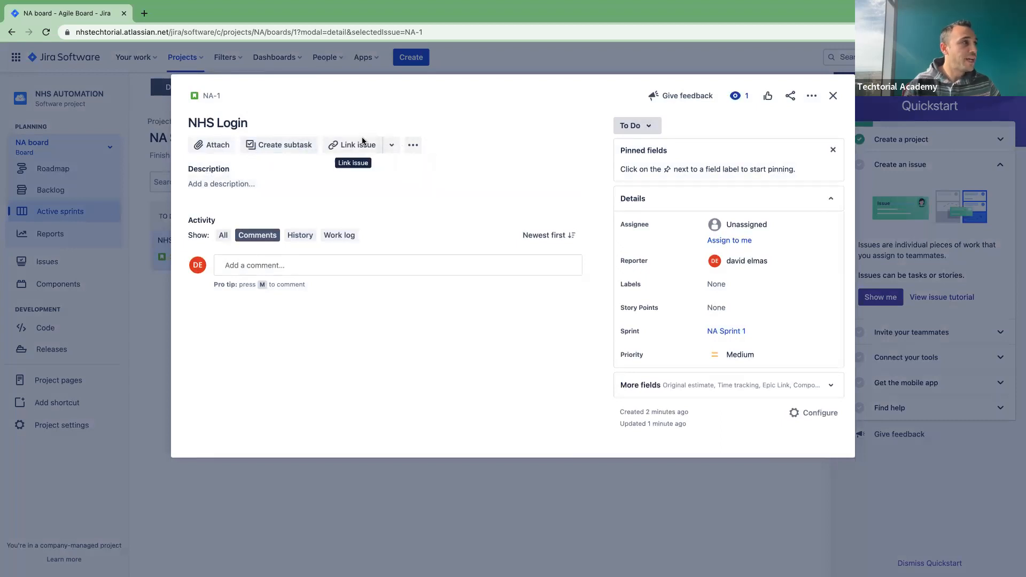
{"action": "left_click", "coordinate": [279, 143]}
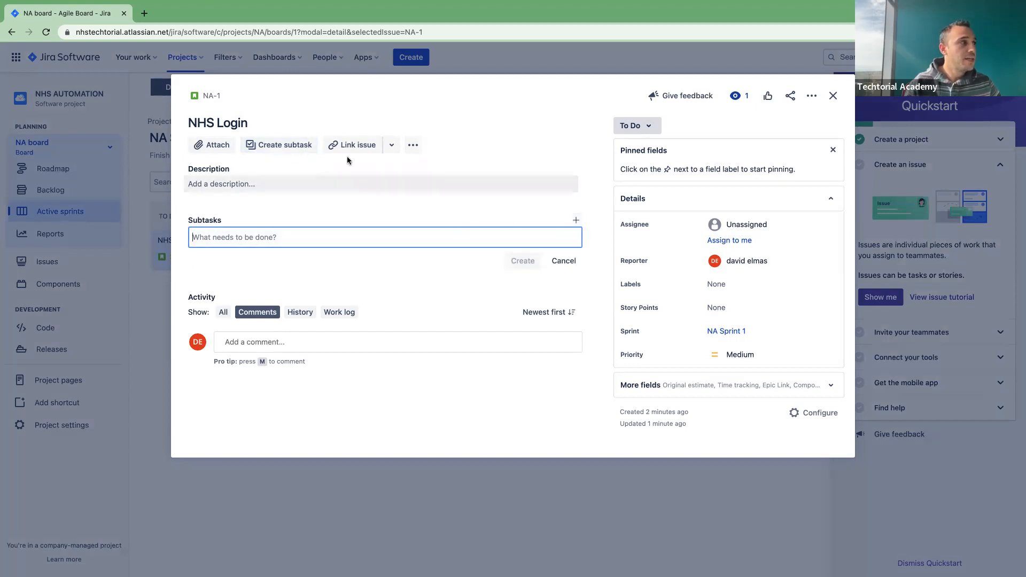
{"action": "left_click", "coordinate": [413, 146]}
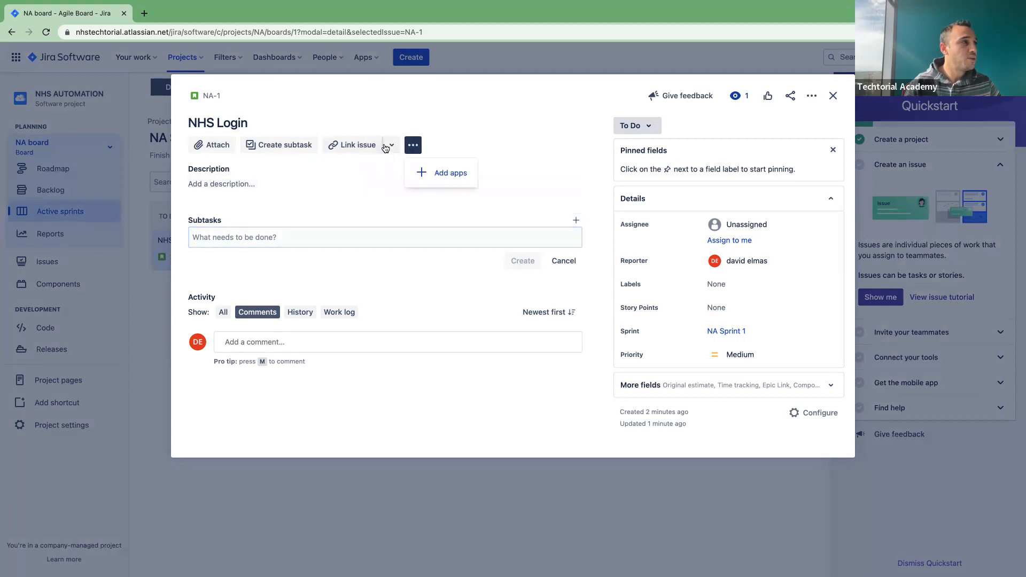
{"action": "left_click", "coordinate": [391, 144]}
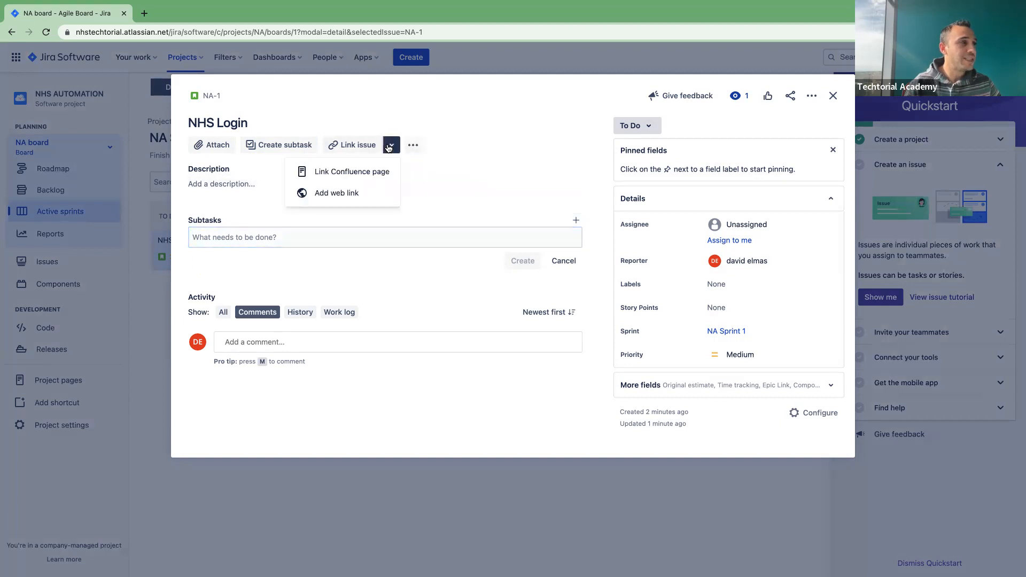
{"action": "left_click", "coordinate": [271, 212]}
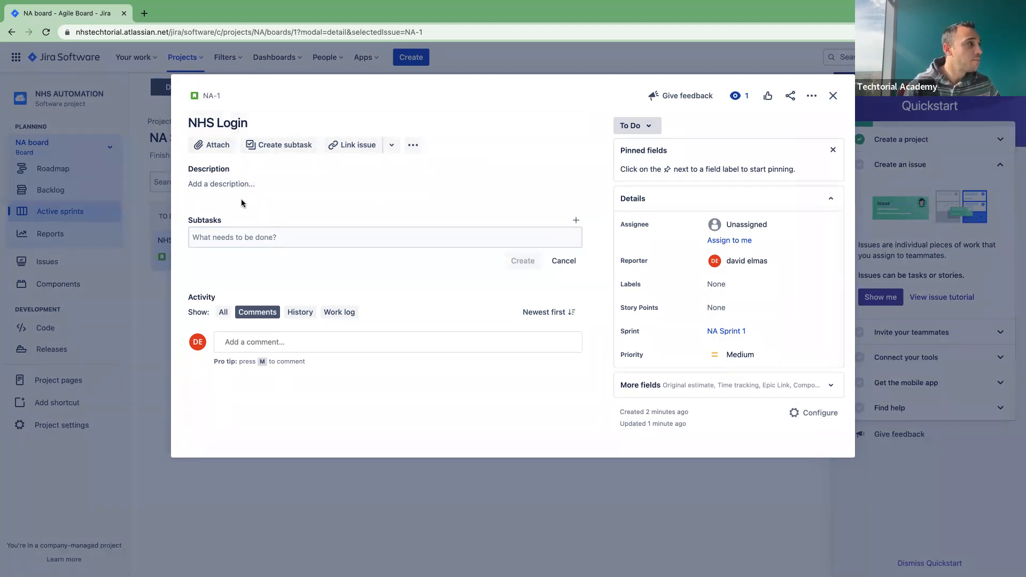
{"action": "left_click", "coordinate": [288, 150]}
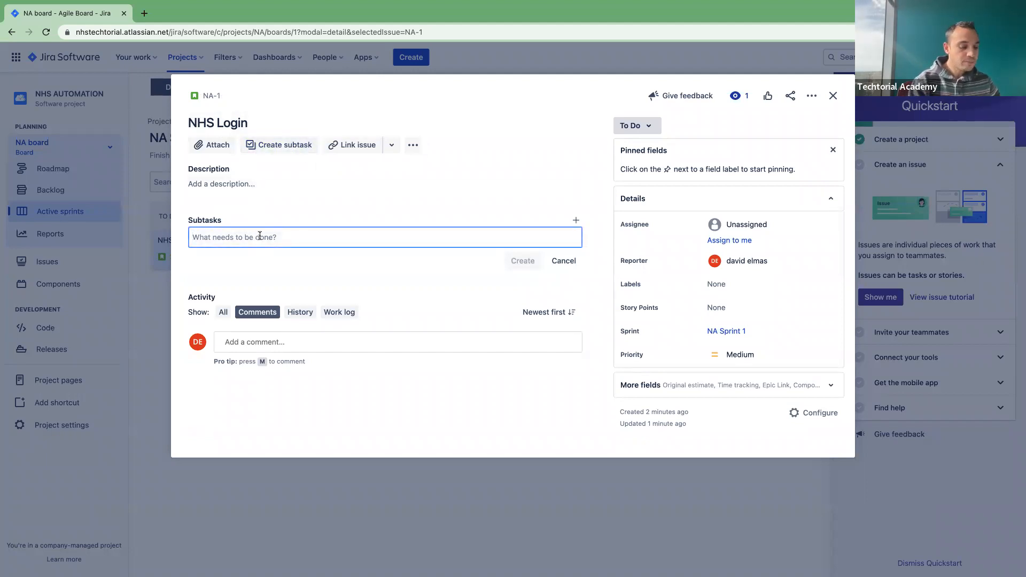
Step: Create subtask NA-2 'NHS Login Positive testing' under NHS Login and open it
{"action": "type", "text": "NGH"}
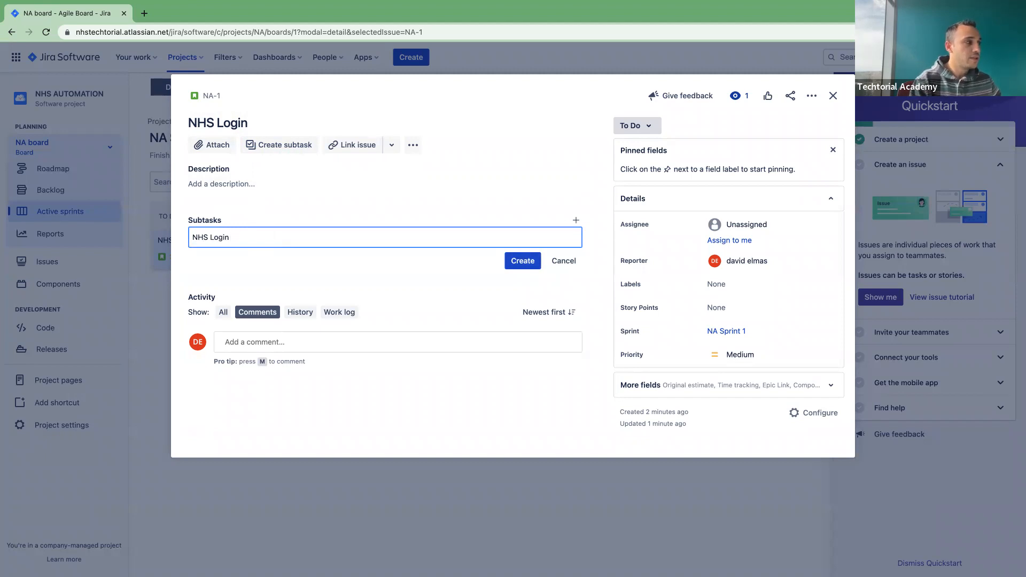
{"action": "type", "text": "Login Pso"}
{"action": "key", "text": "BackSpace"}
{"action": "key", "text": "BackSpace"}
{"action": "type", "text": "ositive te"}
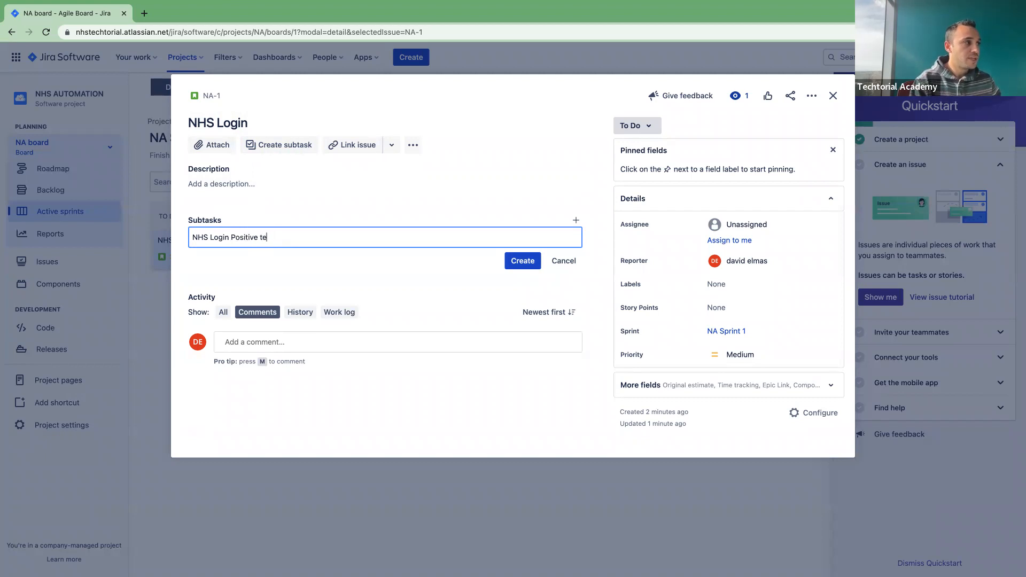
{"action": "left_click", "coordinate": [522, 260]}
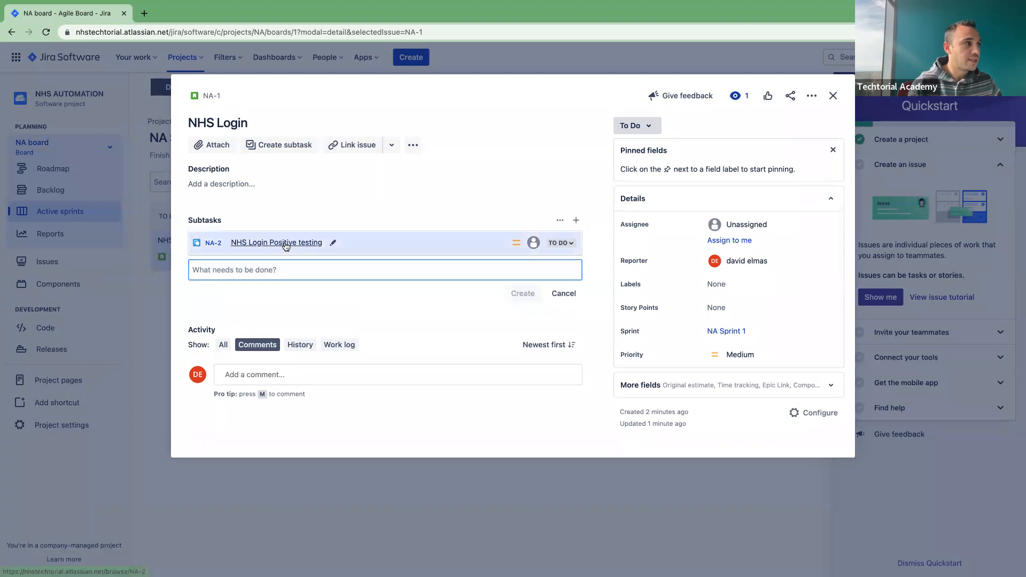
{"action": "left_click", "coordinate": [283, 242]}
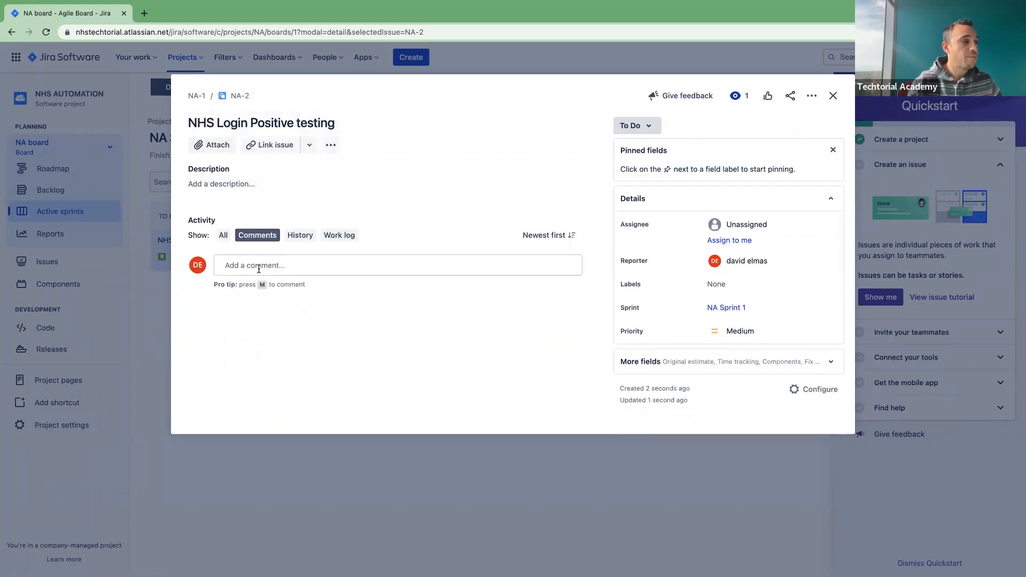
Step: Save NA-2's description with Given (navigate to the url) and When (enter username and password) lines
{"action": "left_click", "coordinate": [259, 266]}
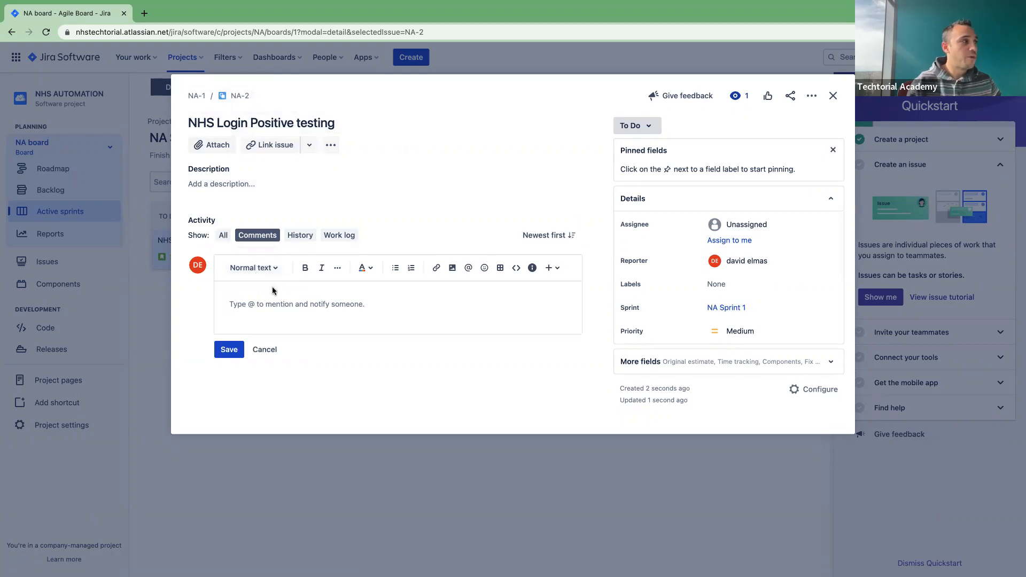
{"action": "left_click", "coordinate": [235, 185]}
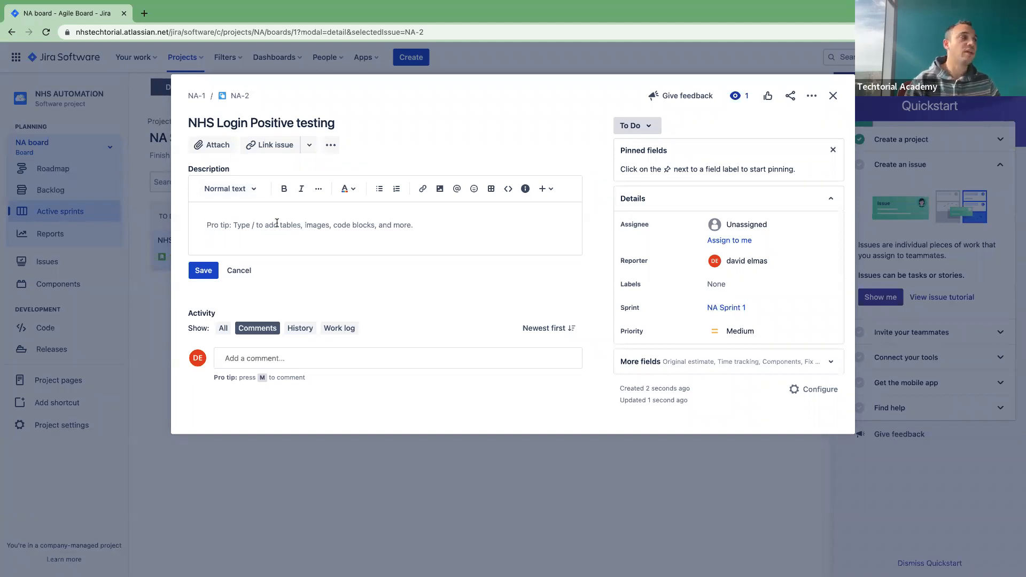
{"action": "type", "text": "Giv"}
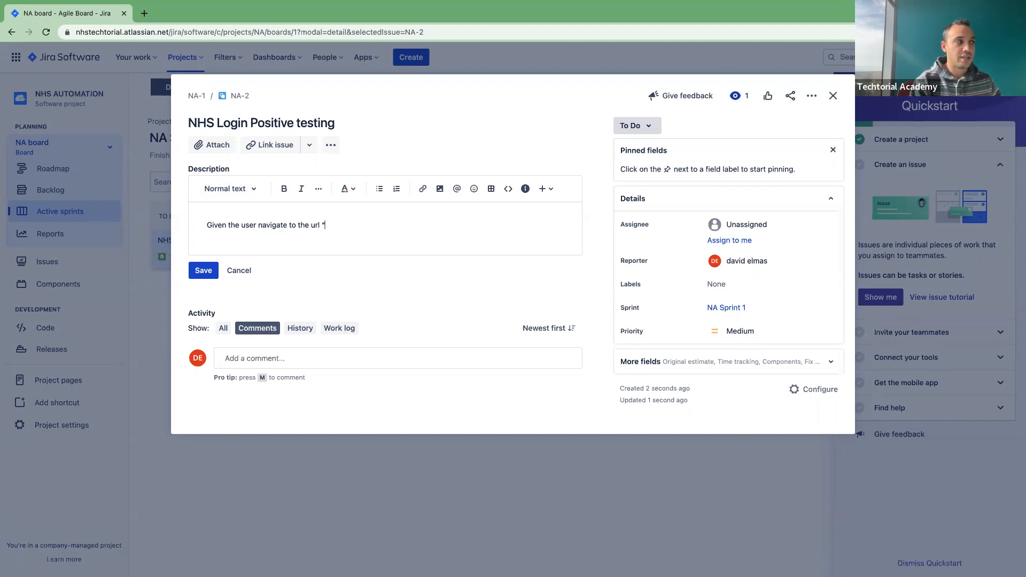
{"action": "type", "text": "\""}
{"action": "key", "text": "Return"}
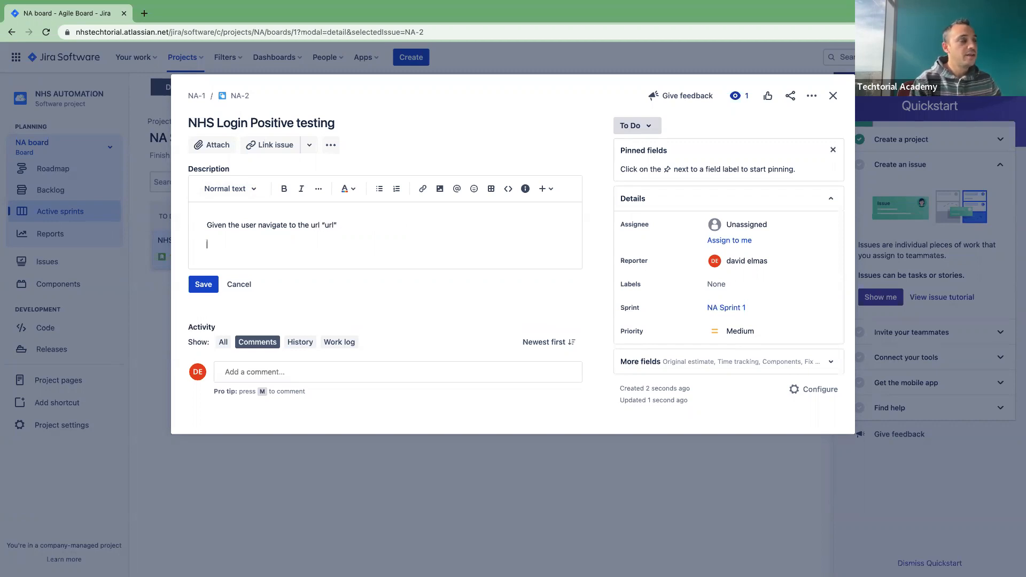
{"action": "type", "text": "Wh"}
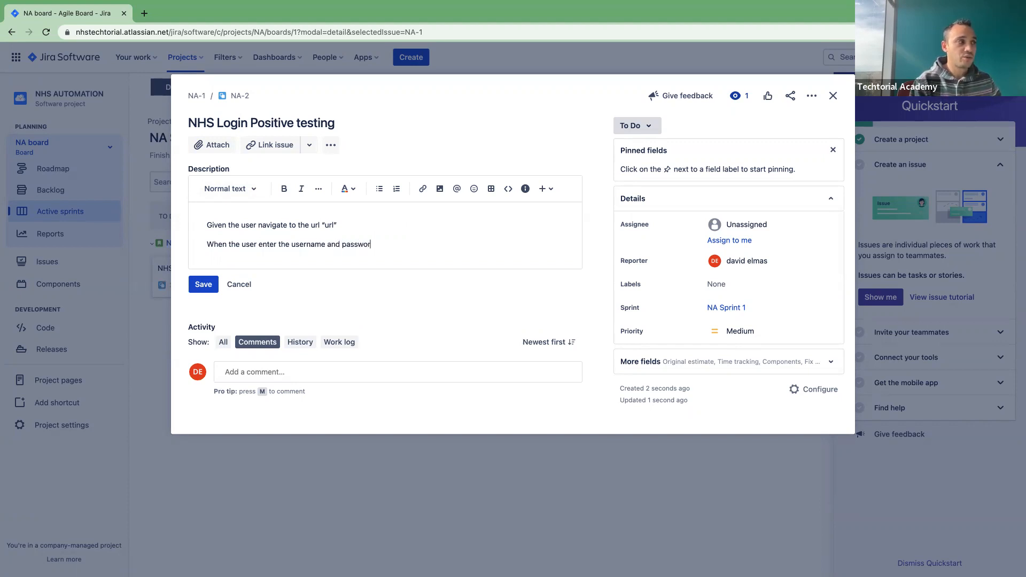
{"action": "type", "text": "d"}
{"action": "key", "text": "Return"}
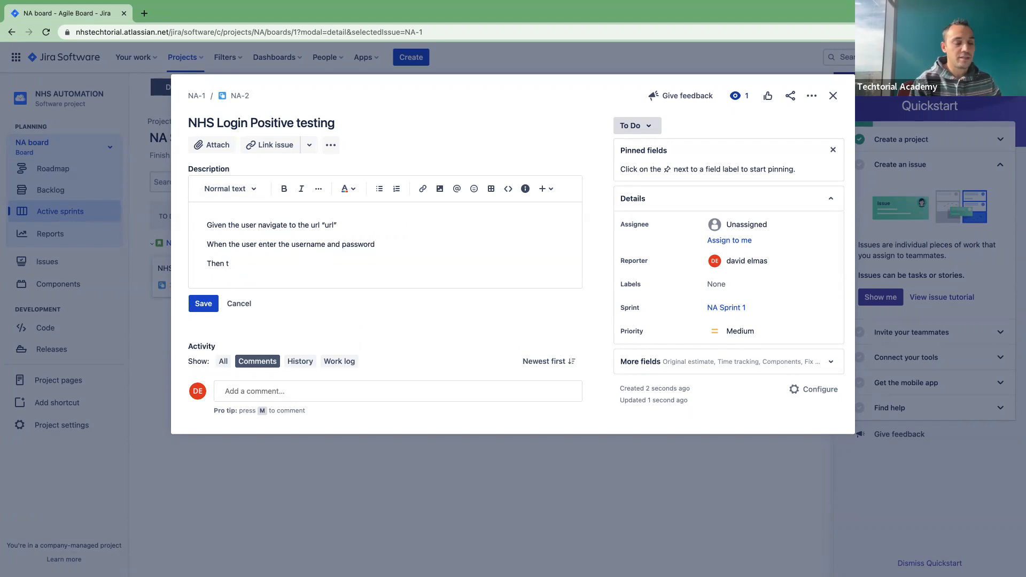
{"action": "key", "text": "BackSpace"}
{"action": "key", "text": "BackSpace"}
{"action": "key", "text": "BackSpace"}
{"action": "key", "text": "BackSpace"}
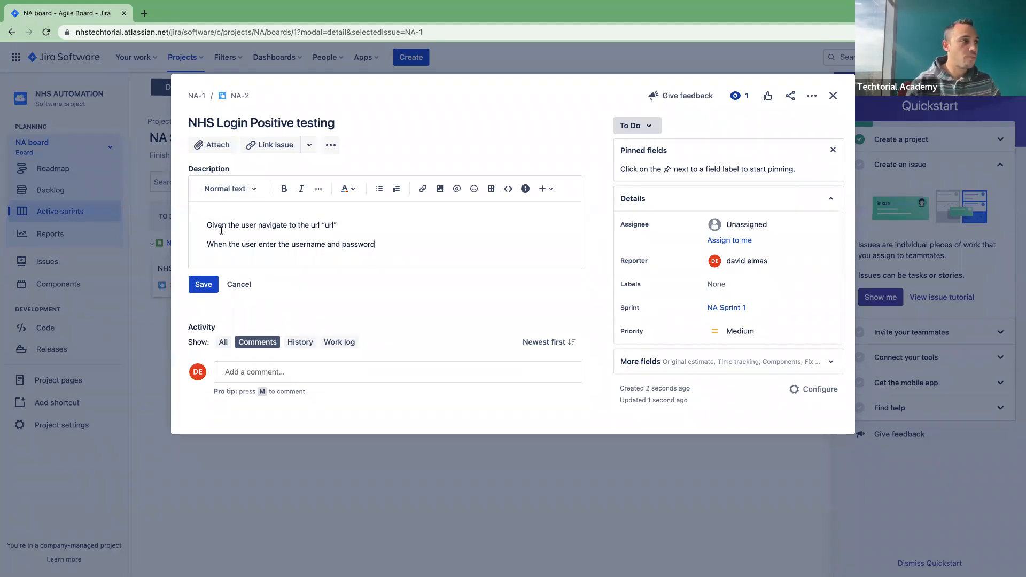
{"action": "left_click", "coordinate": [196, 285]}
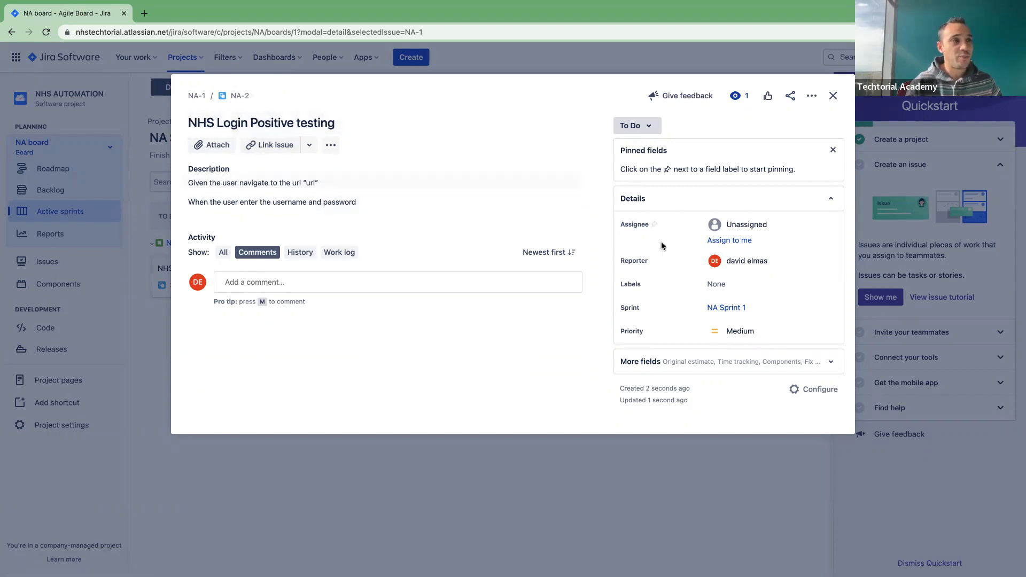
Step: Assign NA-2 to myself and change its status from To Do to In Progress
{"action": "left_click", "coordinate": [744, 241]}
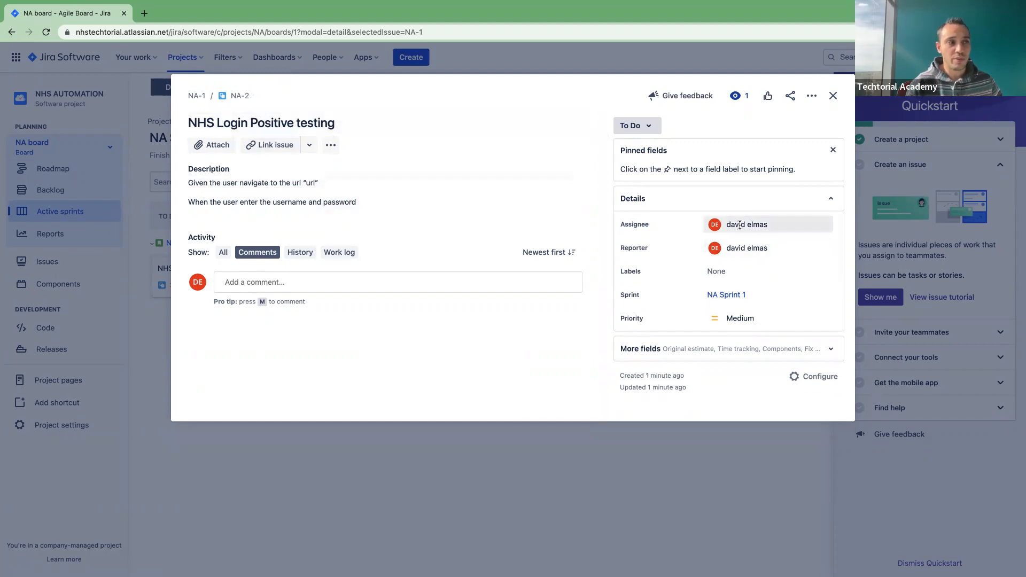
{"action": "mouse_move", "coordinate": [732, 225]}
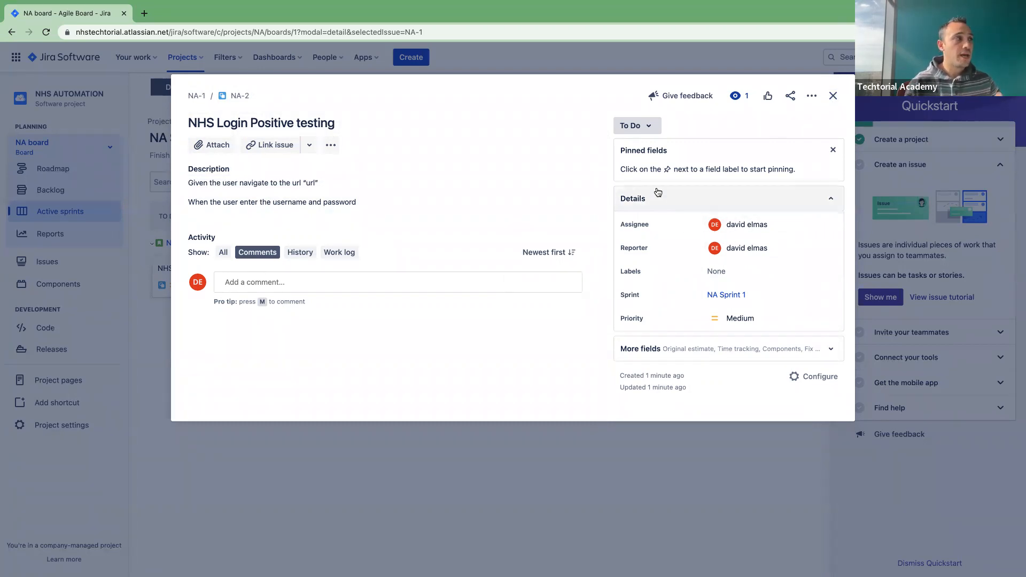
{"action": "left_click", "coordinate": [638, 127]}
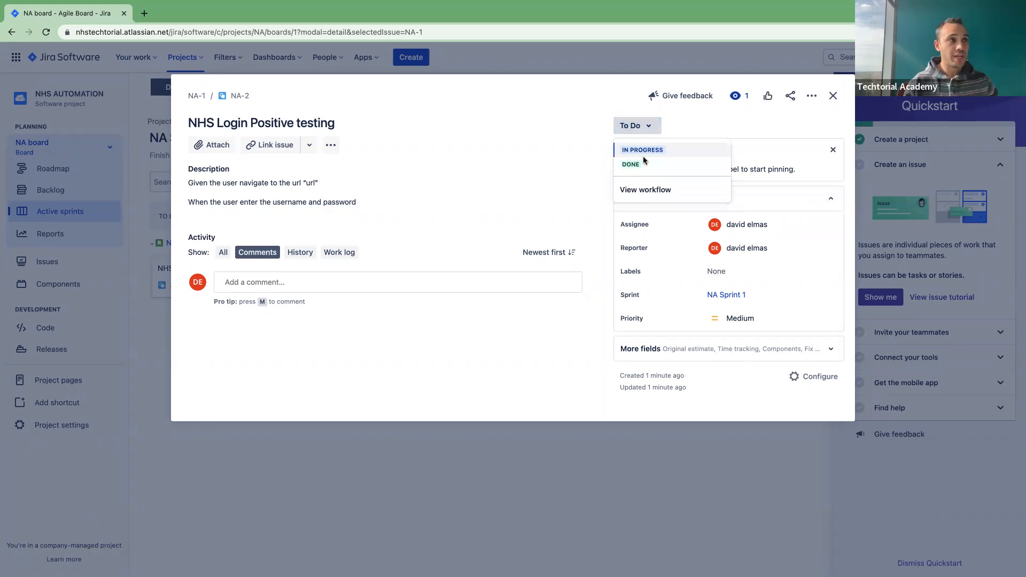
{"action": "left_click", "coordinate": [646, 150]}
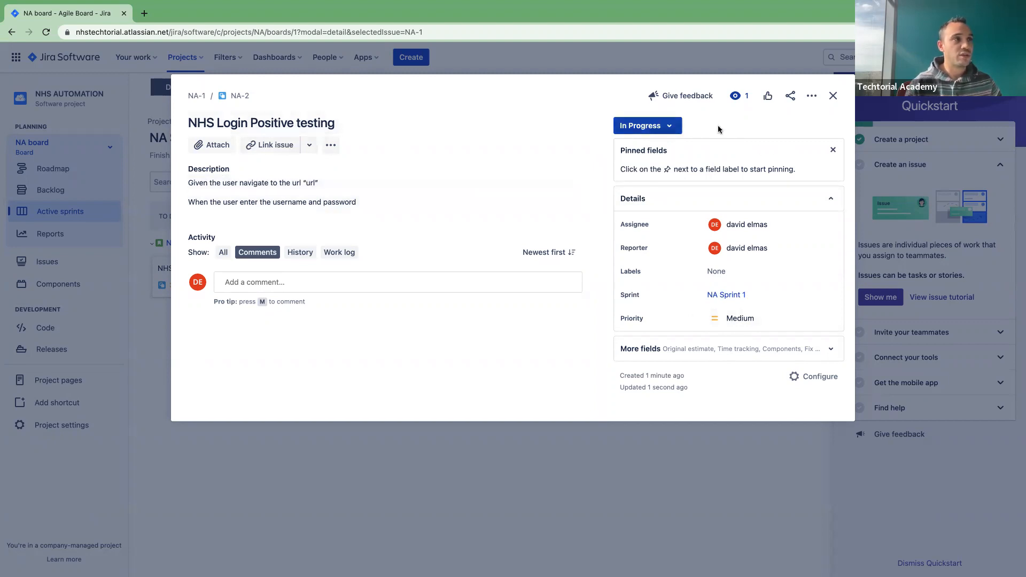
{"action": "left_click", "coordinate": [833, 97]}
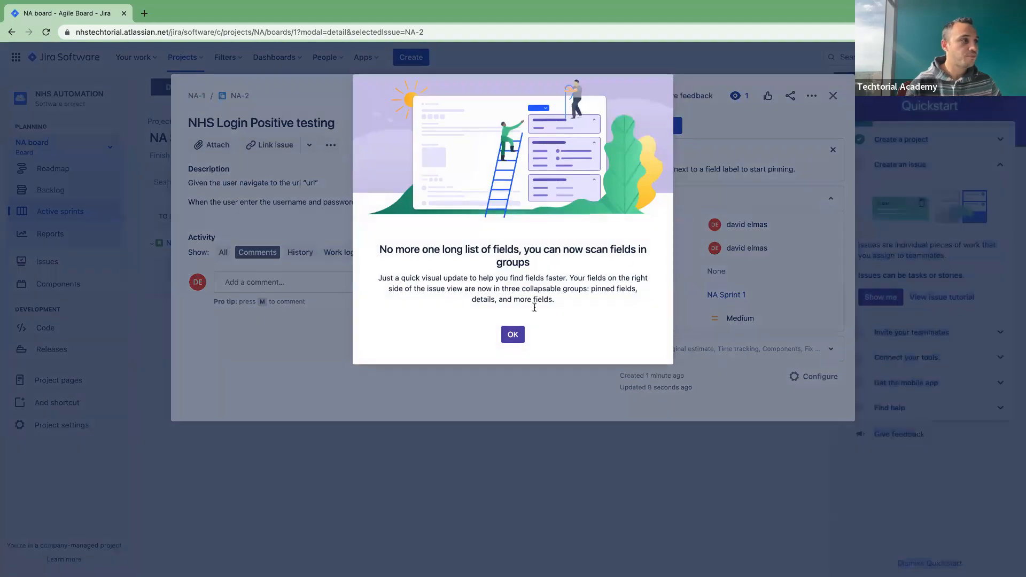
Step: Dismiss the field-groups notice, return to the NA Sprint 1 board, and drag the NA-2 card across columns
{"action": "left_click", "coordinate": [512, 334]}
{"action": "key", "text": "Escape"}
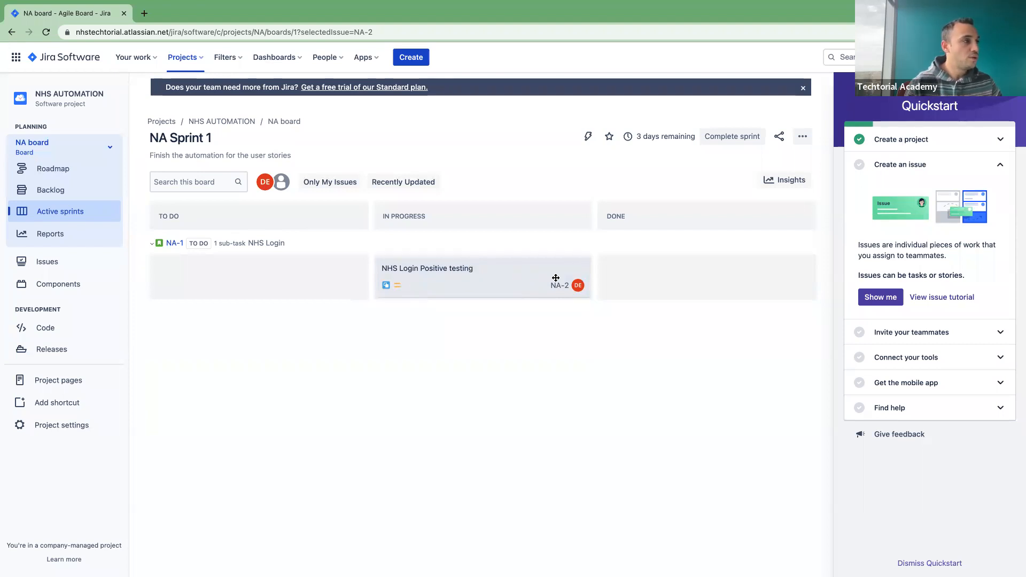
{"action": "mouse_move", "coordinate": [418, 280]}
{"action": "left_mouse_down"}
{"action": "mouse_move", "coordinate": [651, 282]}
{"action": "mouse_move", "coordinate": [435, 281]}
{"action": "left_mouse_up"}
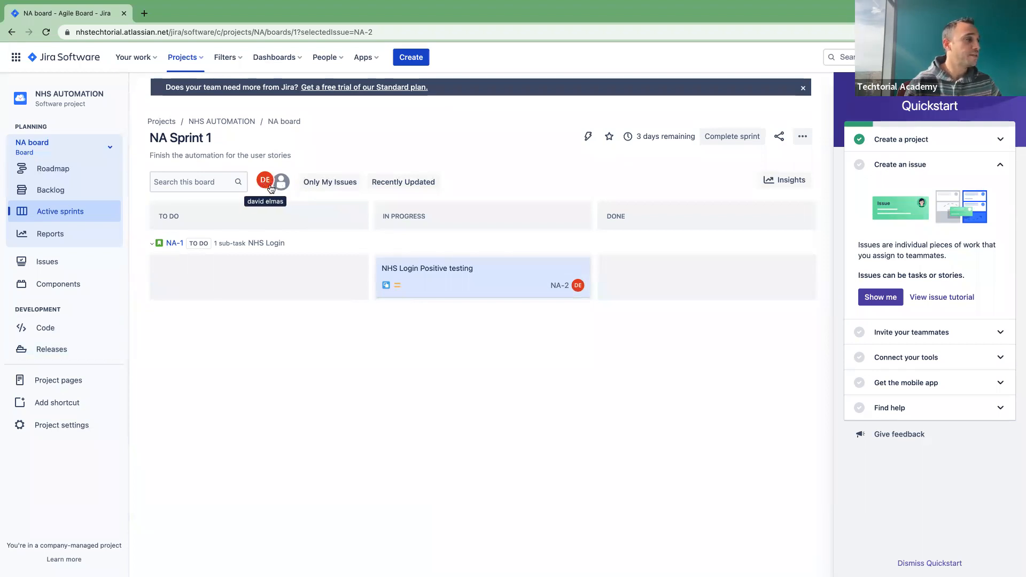
{"action": "left_click", "coordinate": [14, 61]}
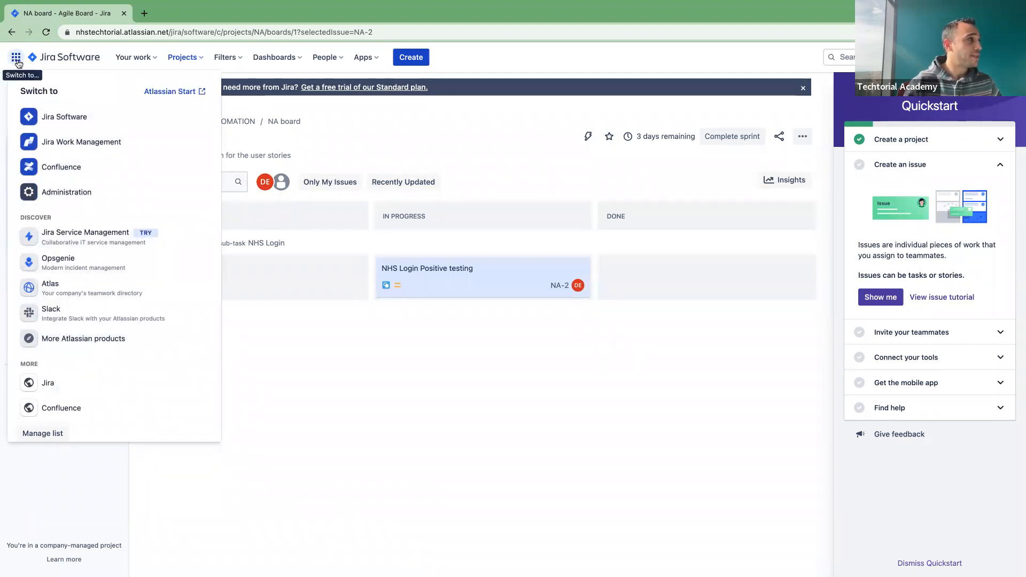
Step: Switch to Atlassian Administration using the app switcher
{"action": "left_click", "coordinate": [64, 191]}
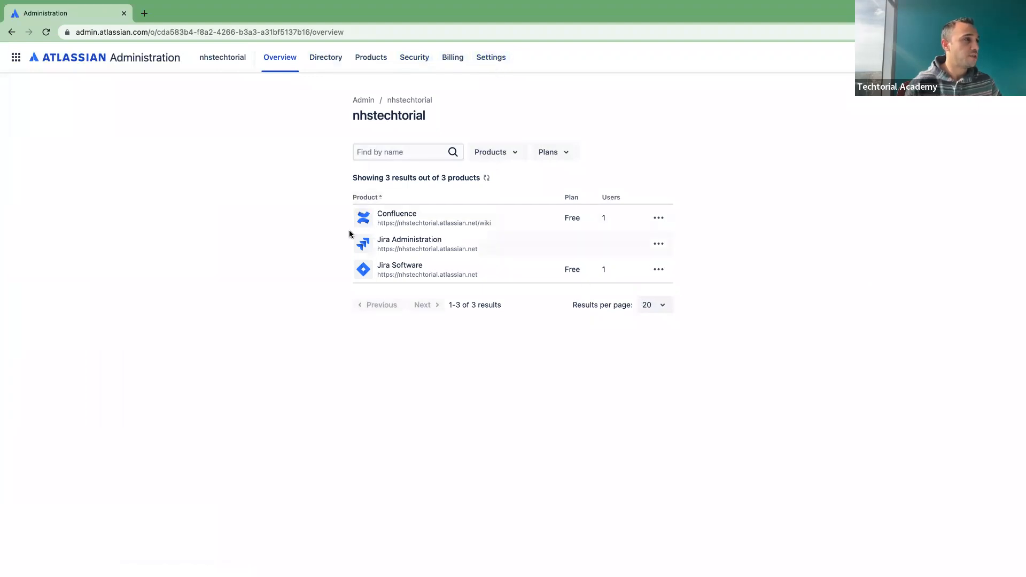
{"action": "left_click", "coordinate": [14, 63]}
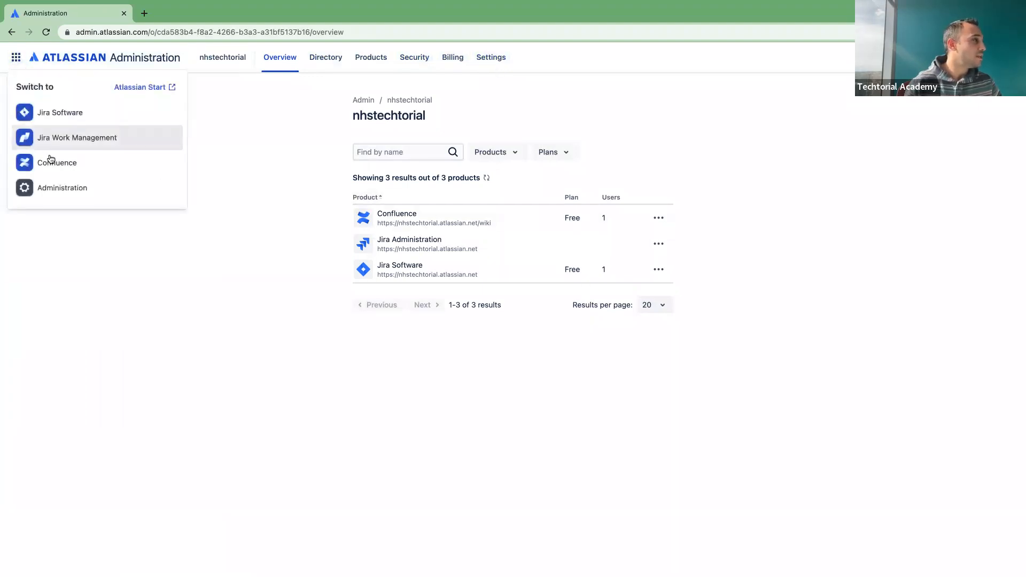
{"action": "left_click", "coordinate": [58, 194]}
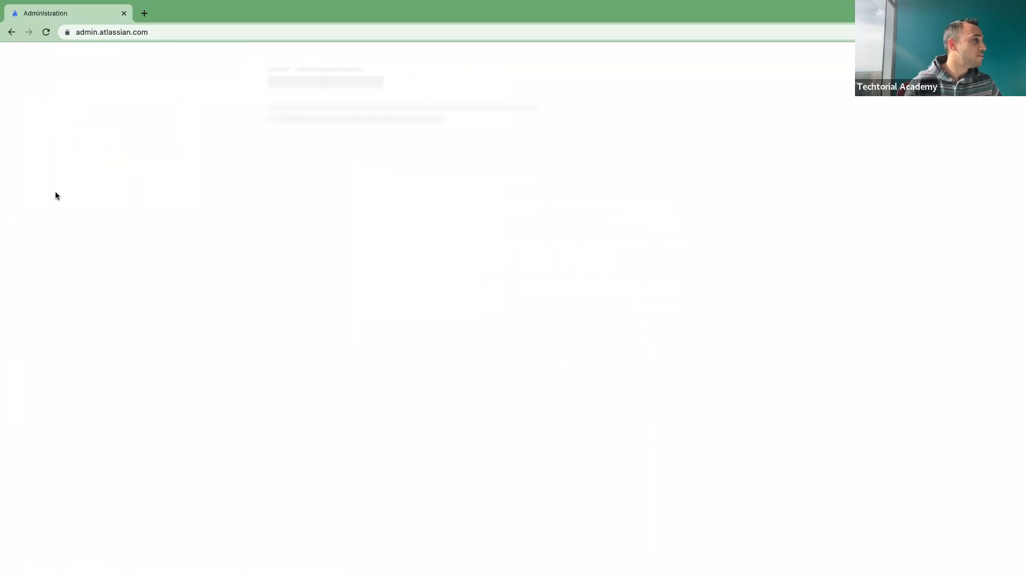
Step: Go to the Users directory, finish its tour, and open the invite form for nhstechtorial
{"action": "left_click", "coordinate": [325, 61]}
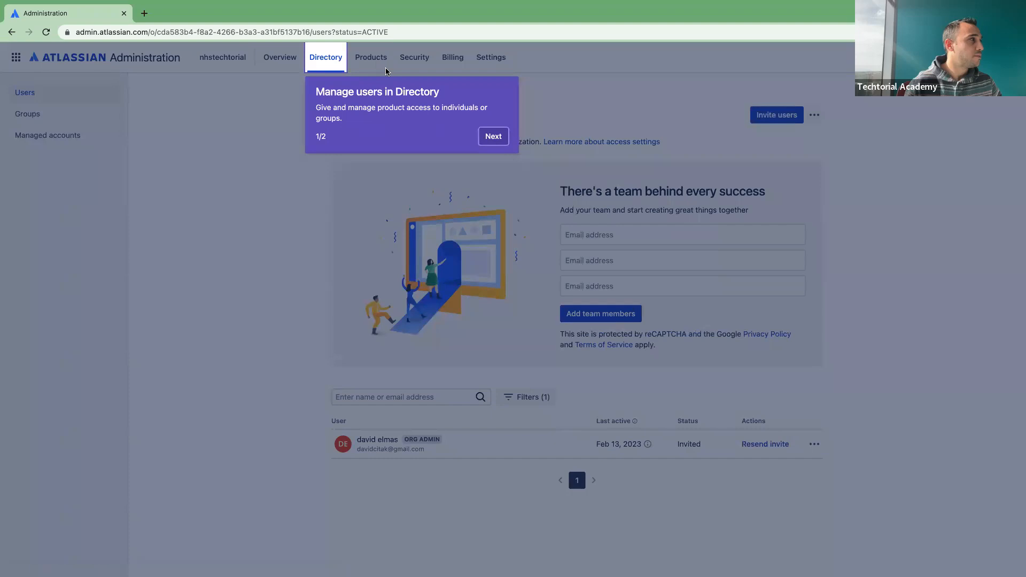
{"action": "left_click", "coordinate": [492, 137]}
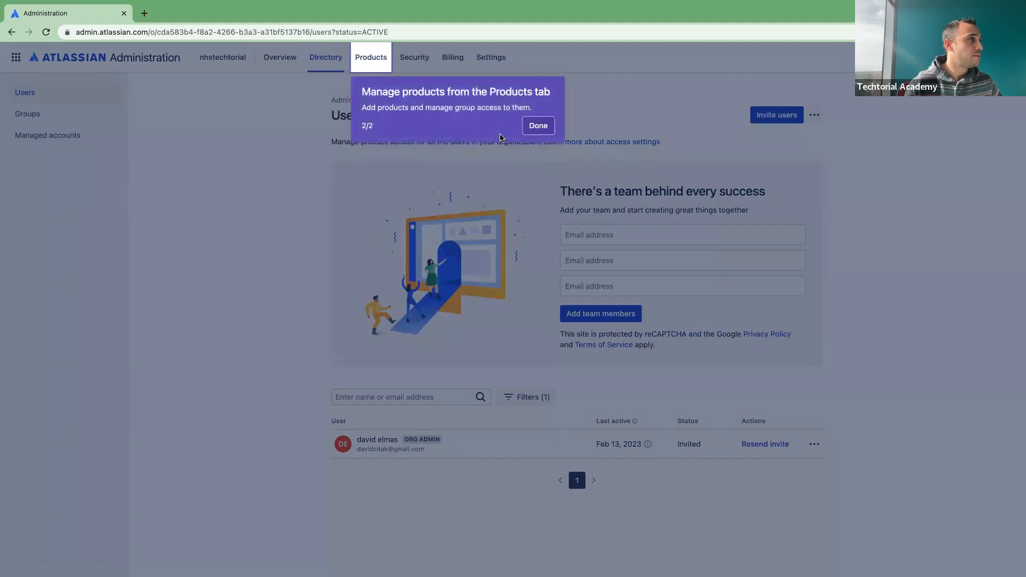
{"action": "left_click", "coordinate": [548, 129]}
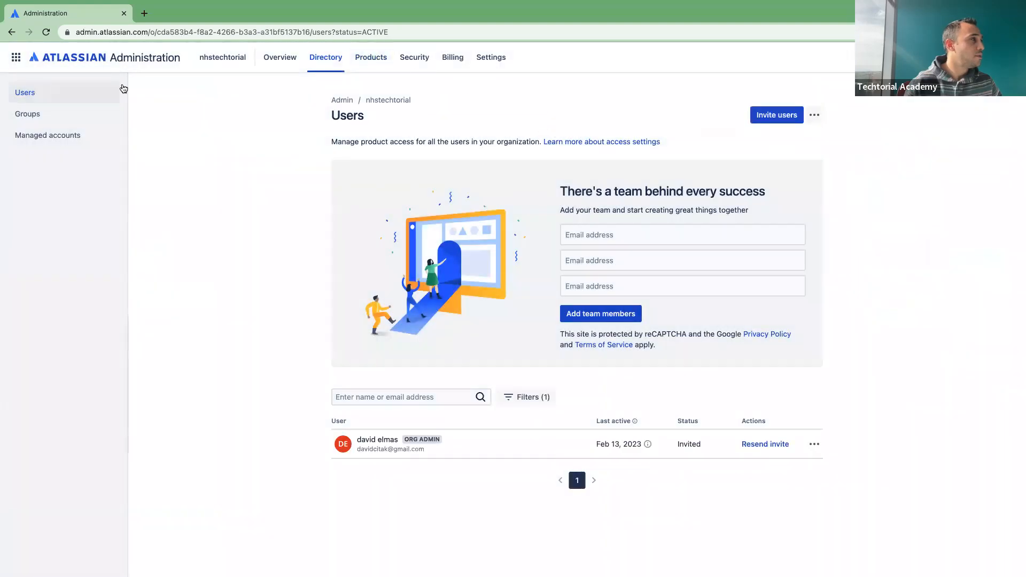
{"action": "left_click", "coordinate": [34, 113]}
{"action": "left_click", "coordinate": [27, 92]}
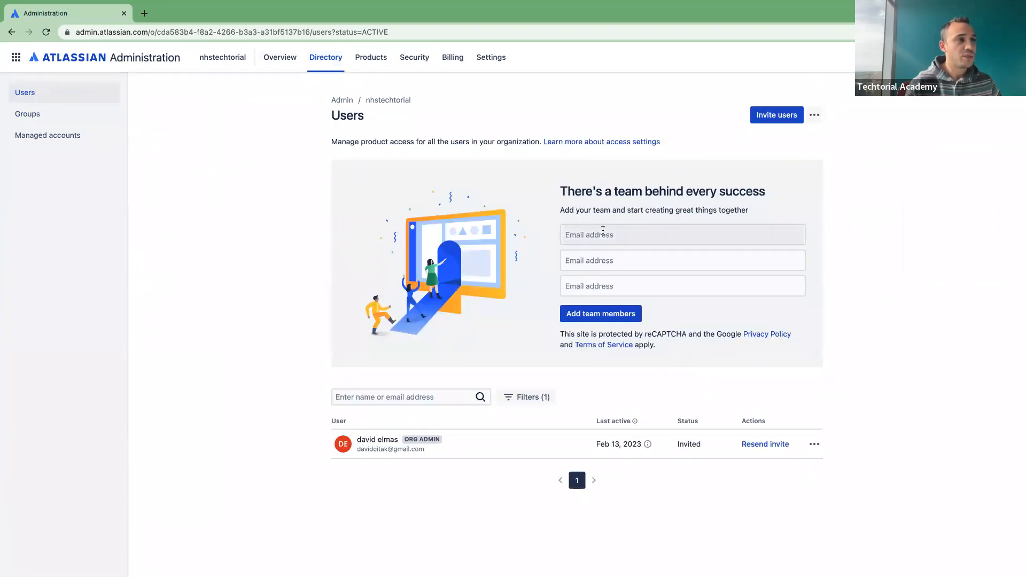
{"action": "left_click", "coordinate": [780, 118]}
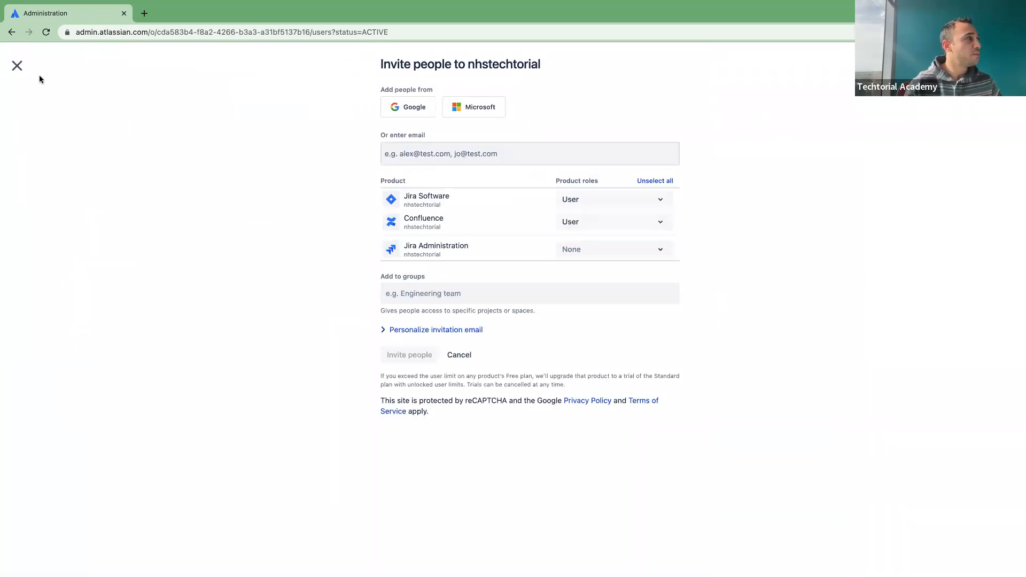
Step: Close and reopen the invite form, toggling Personalize invitation email on and off
{"action": "left_click", "coordinate": [17, 66]}
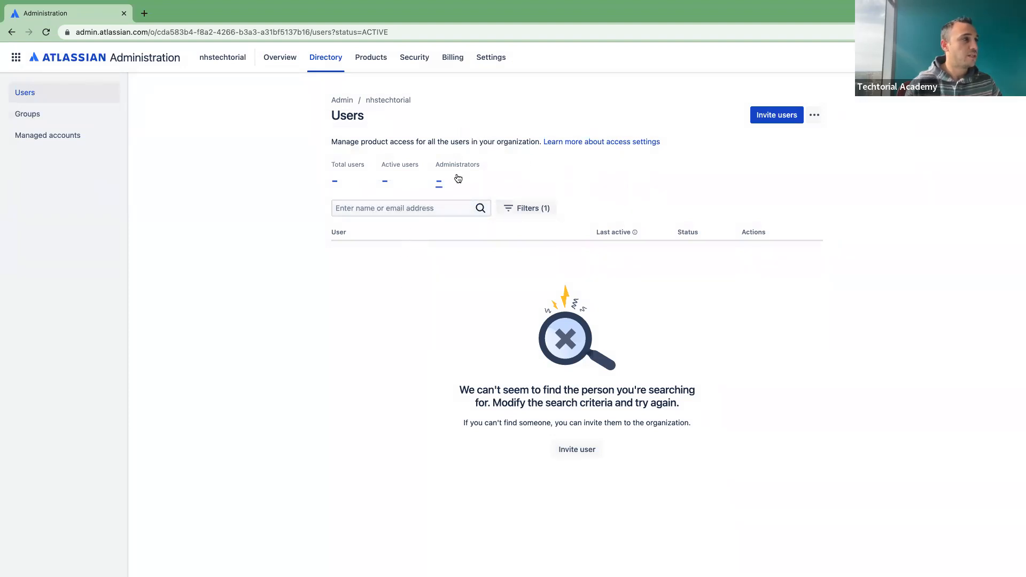
{"action": "left_click", "coordinate": [778, 120]}
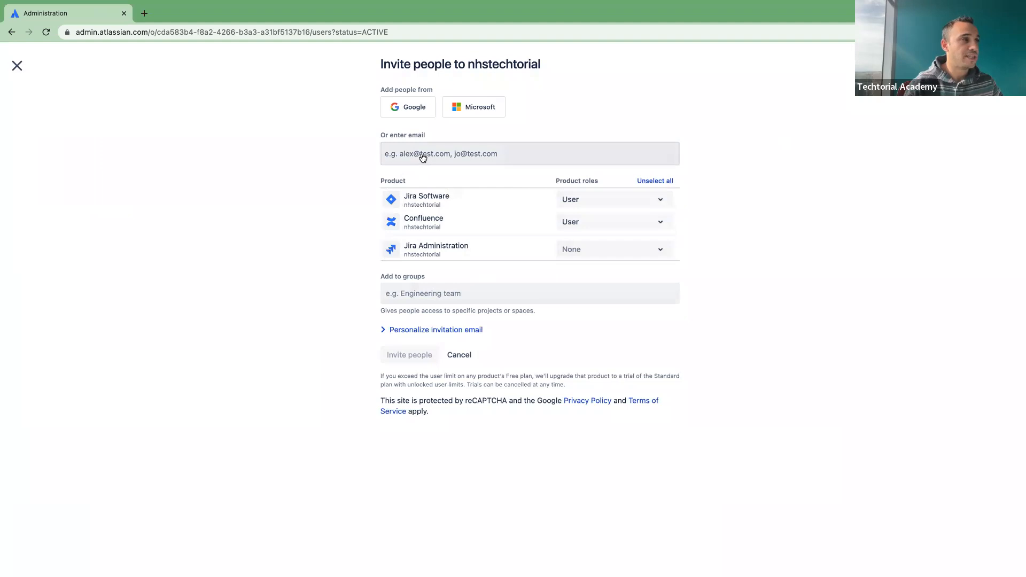
{"action": "left_click", "coordinate": [469, 155]}
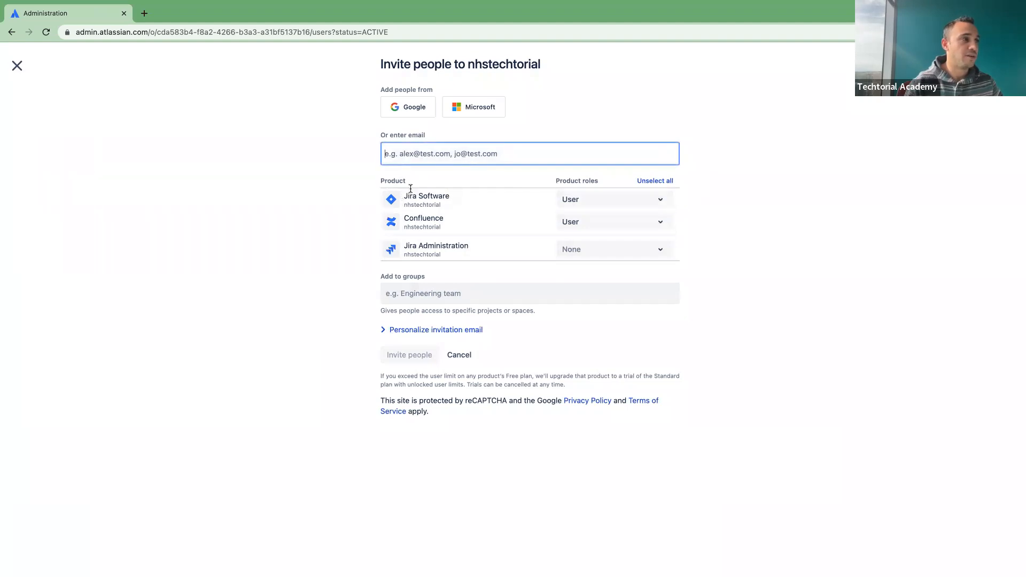
{"action": "left_click", "coordinate": [383, 332]}
{"action": "left_click", "coordinate": [383, 331]}
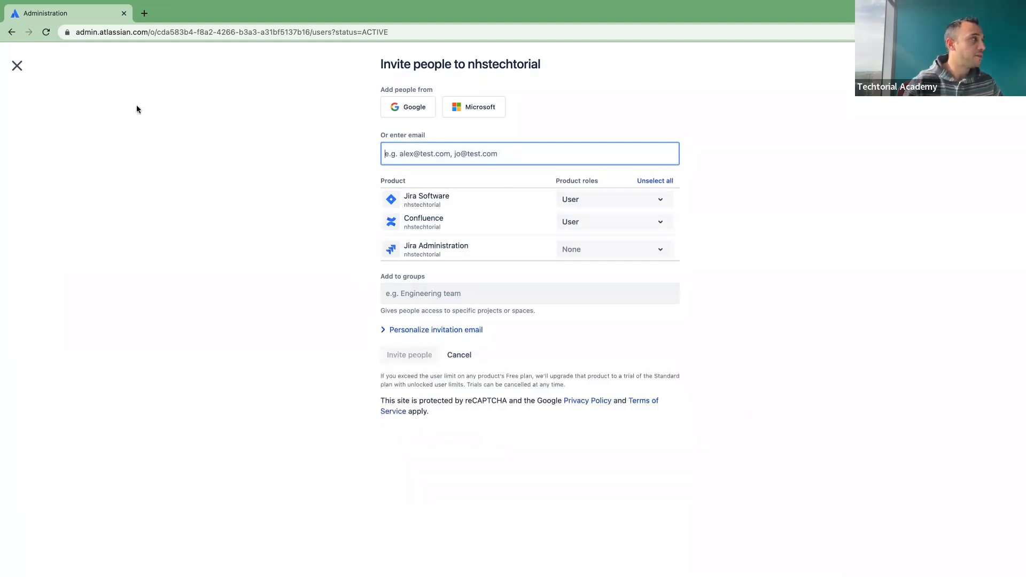
Step: Close the invite form unsent and return to the nhstechtorial Administration overview
{"action": "left_click", "coordinate": [16, 66]}
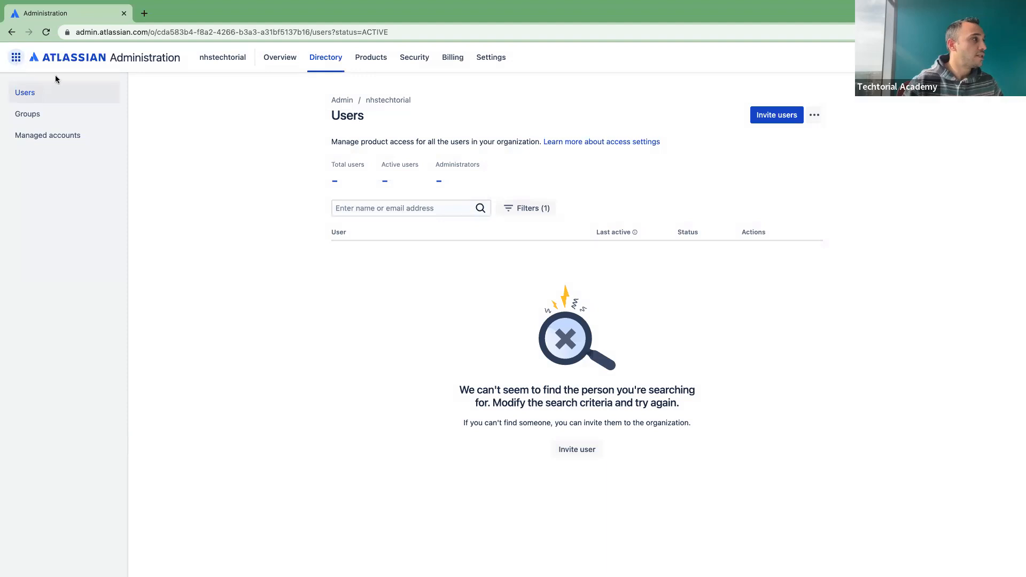
{"action": "left_click", "coordinate": [15, 57]}
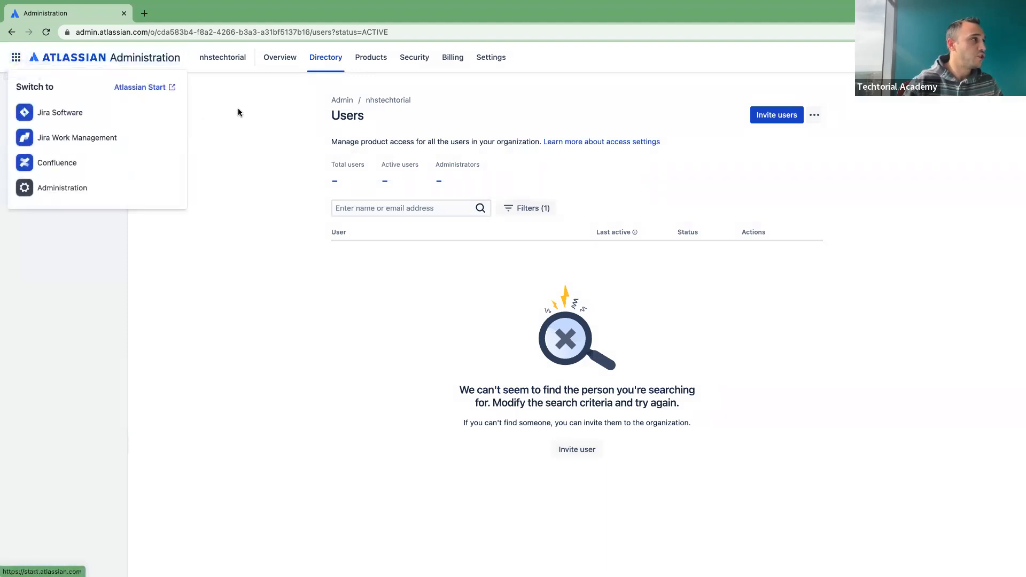
{"action": "left_click", "coordinate": [75, 186]}
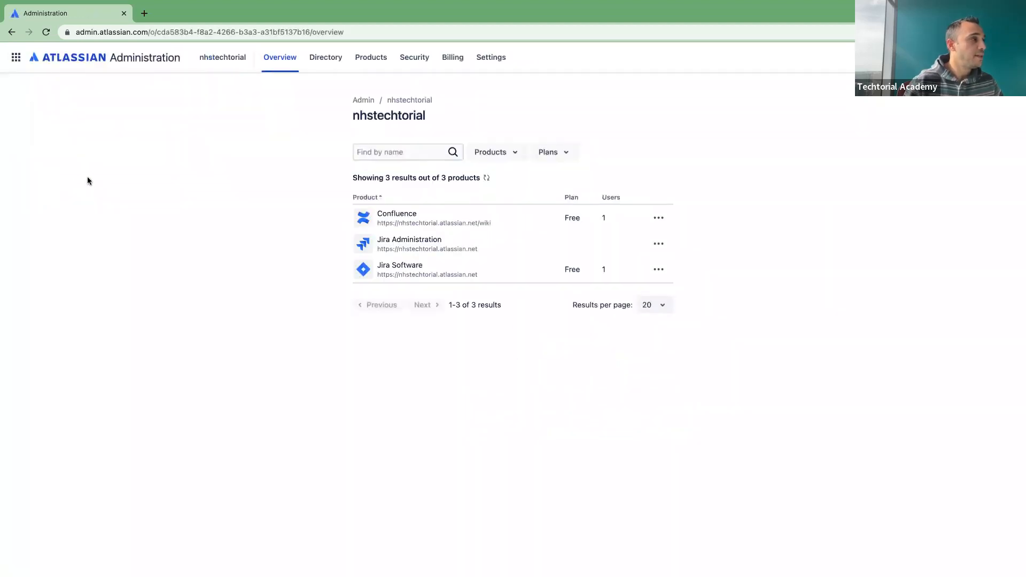
Step: Open Directory > Users and click into the first and third Add team members email fields
{"action": "left_click", "coordinate": [328, 58]}
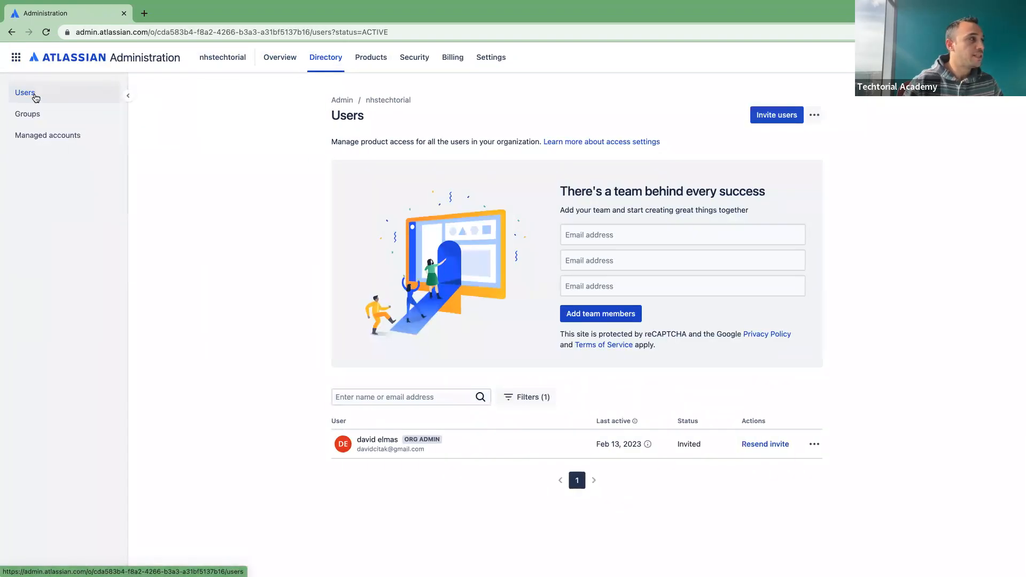
{"action": "left_click", "coordinate": [616, 235]}
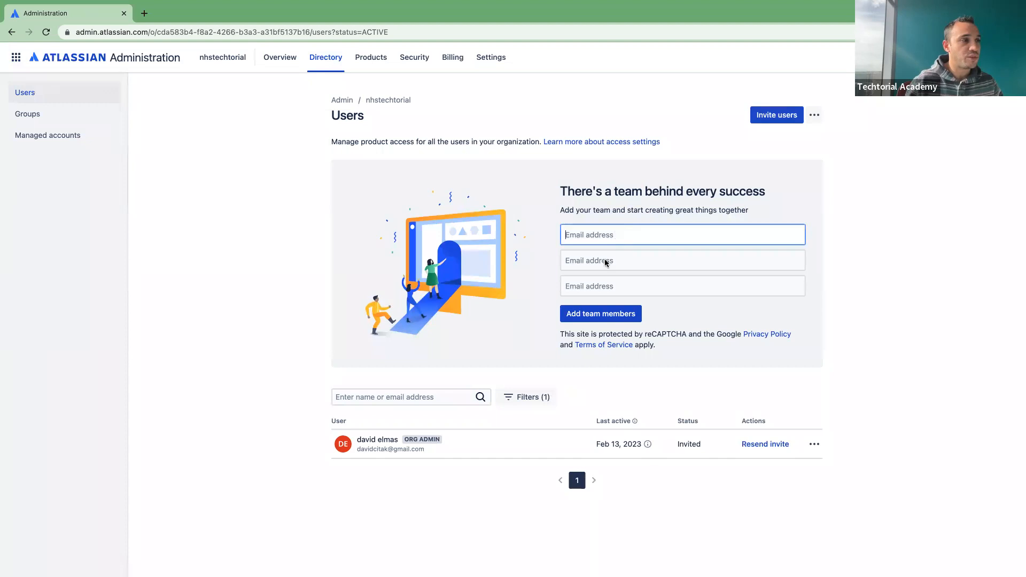
{"action": "left_click", "coordinate": [612, 290]}
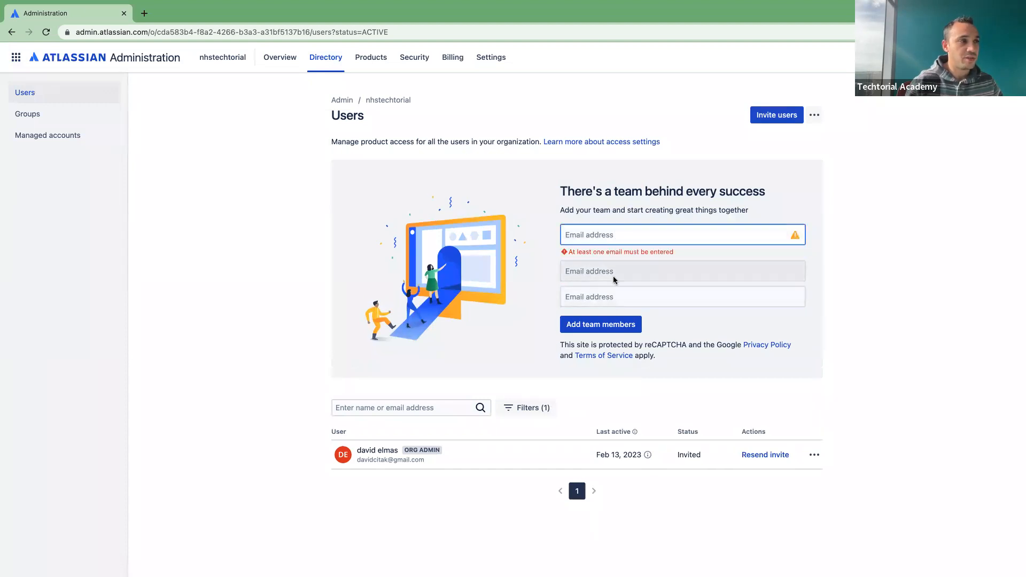